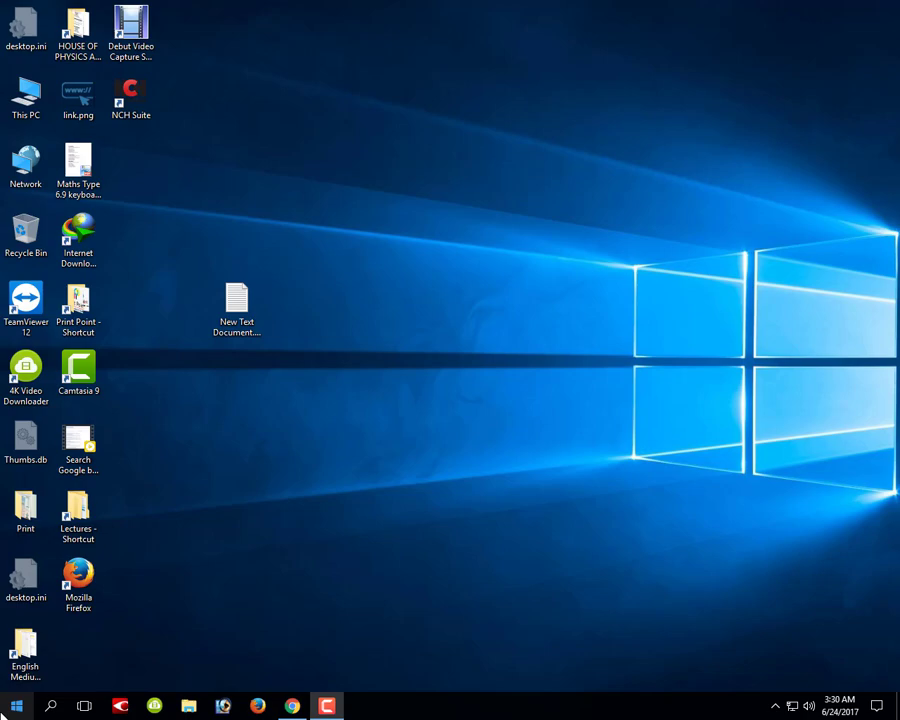
Step: Open the Start menu and search 'w' so Word 2016 shows as the best match
left_click(16, 706)
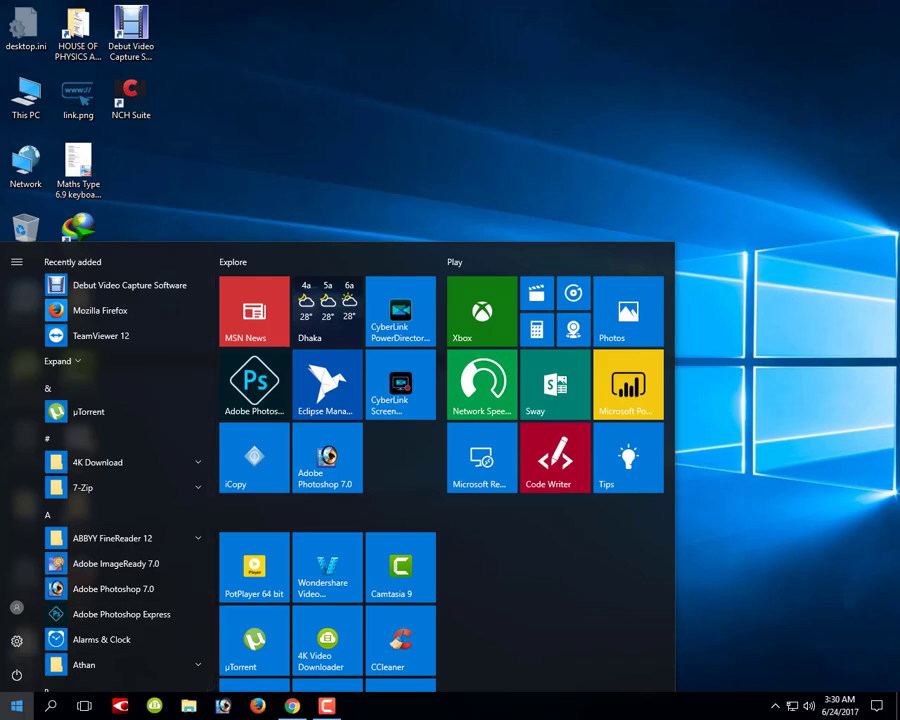
key("Escape")
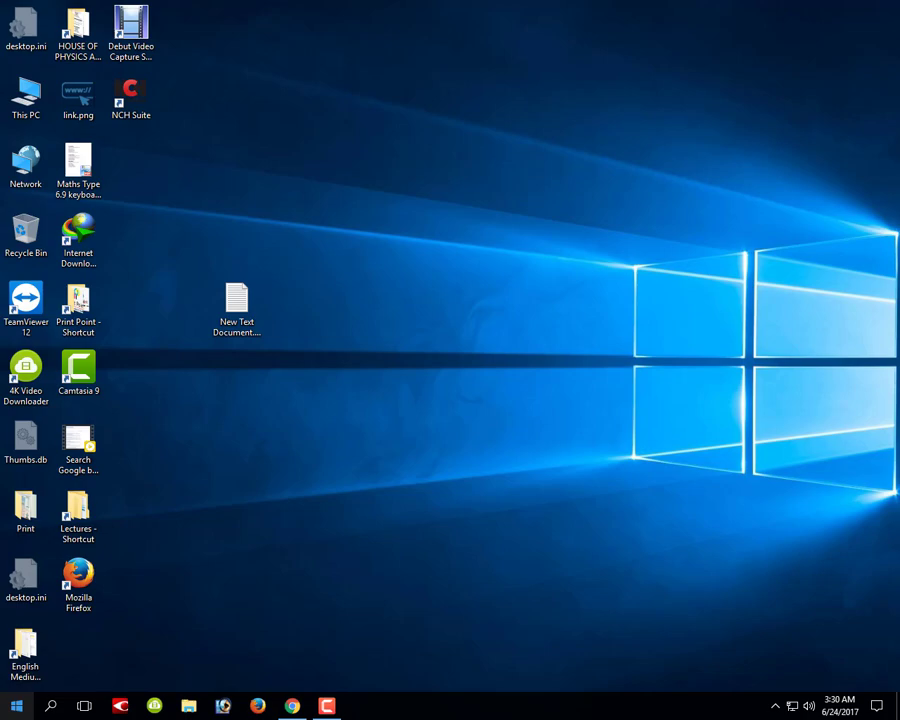
key("super")
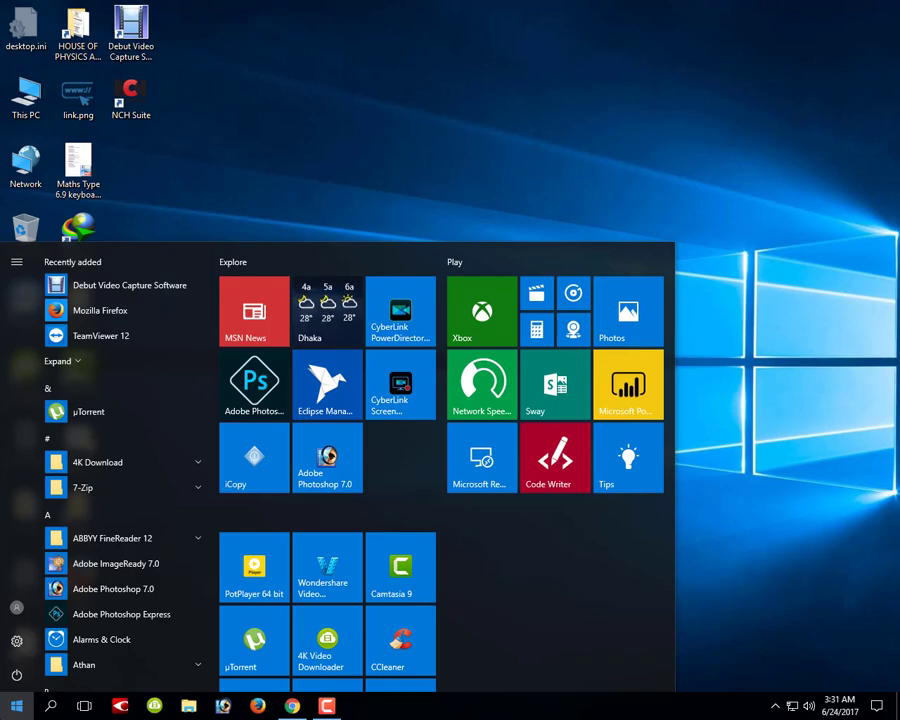
type("w")
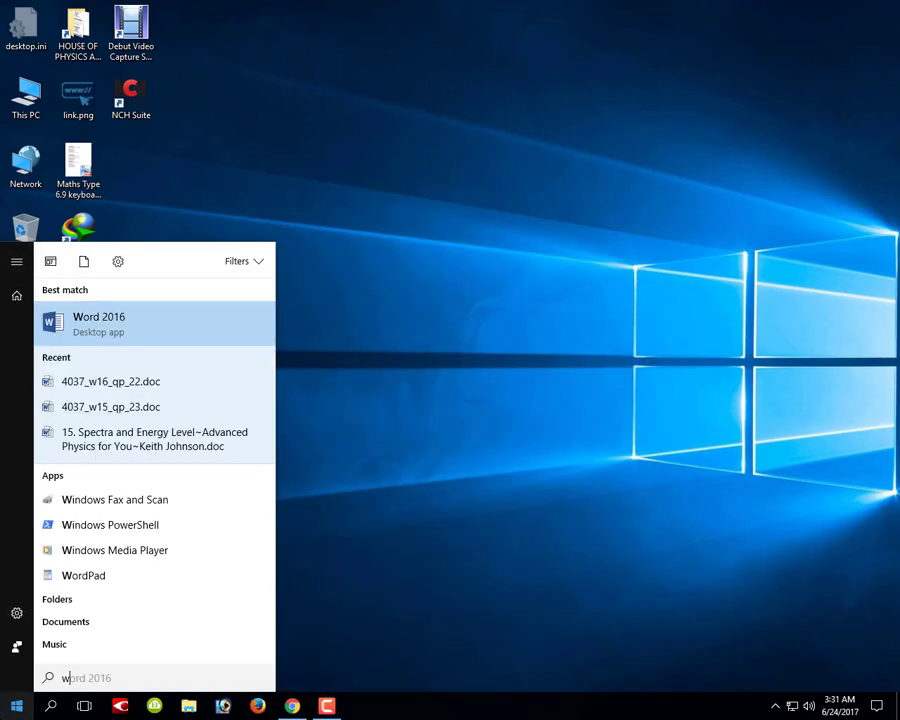
Step: Launch Word 2016, open a blank Document1 and discard the recovered files
left_click(121, 336)
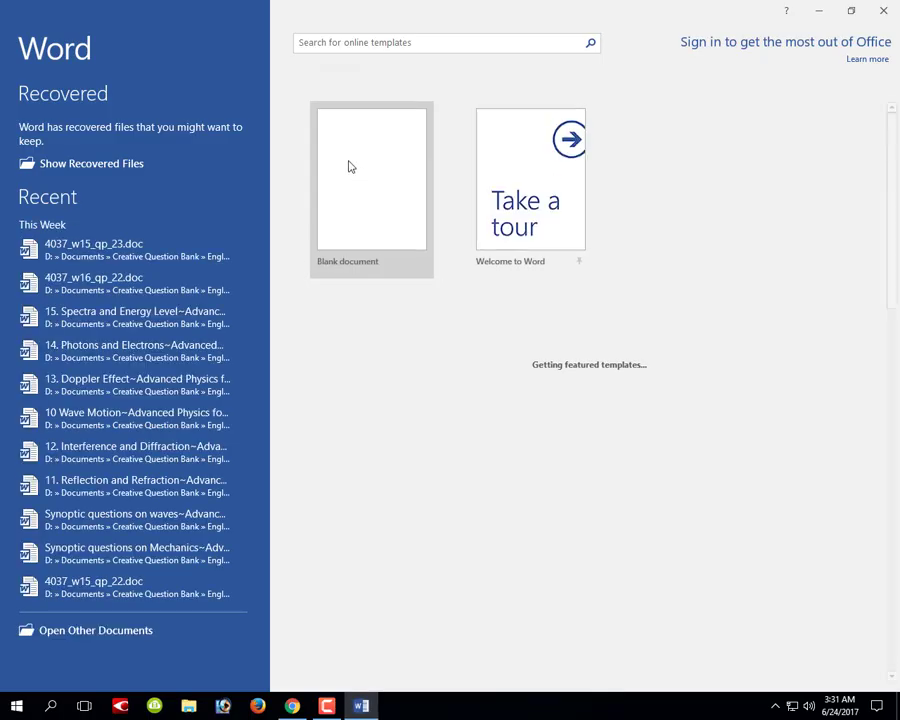
left_click(349, 166)
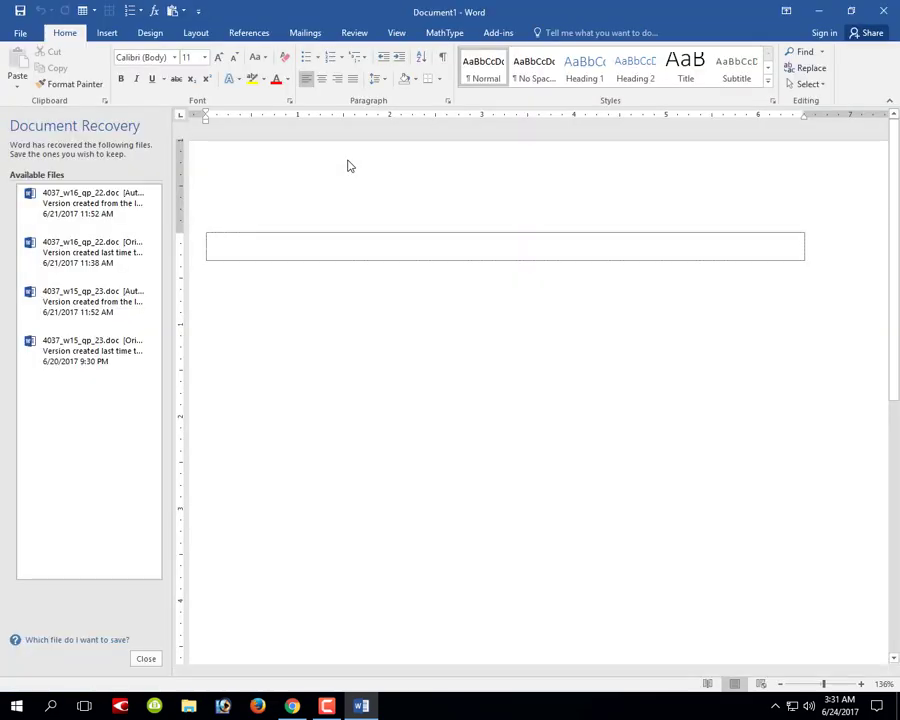
left_click(142, 658)
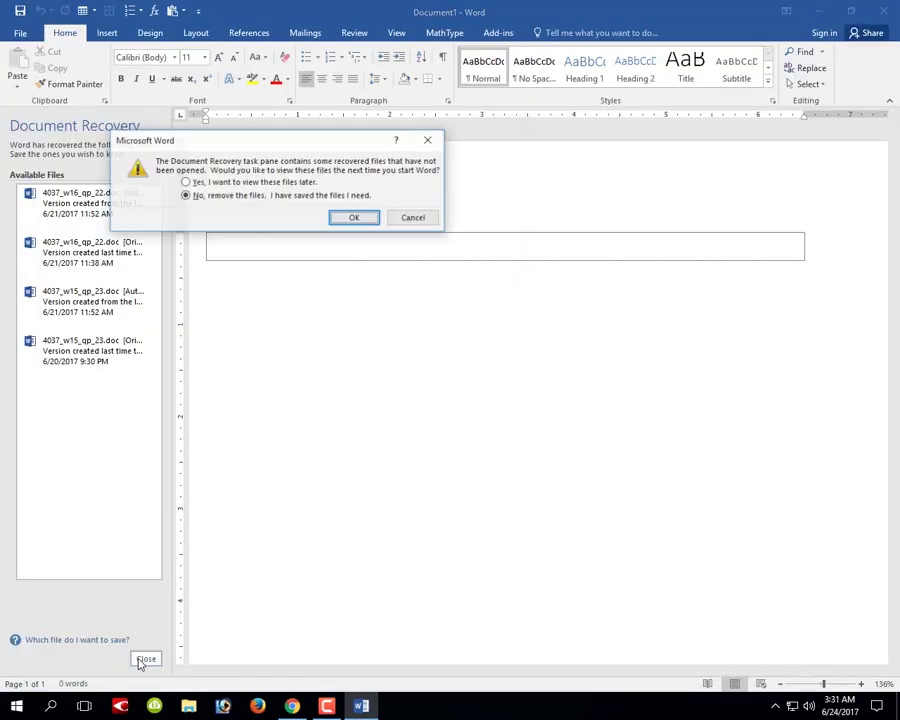
left_click(357, 221)
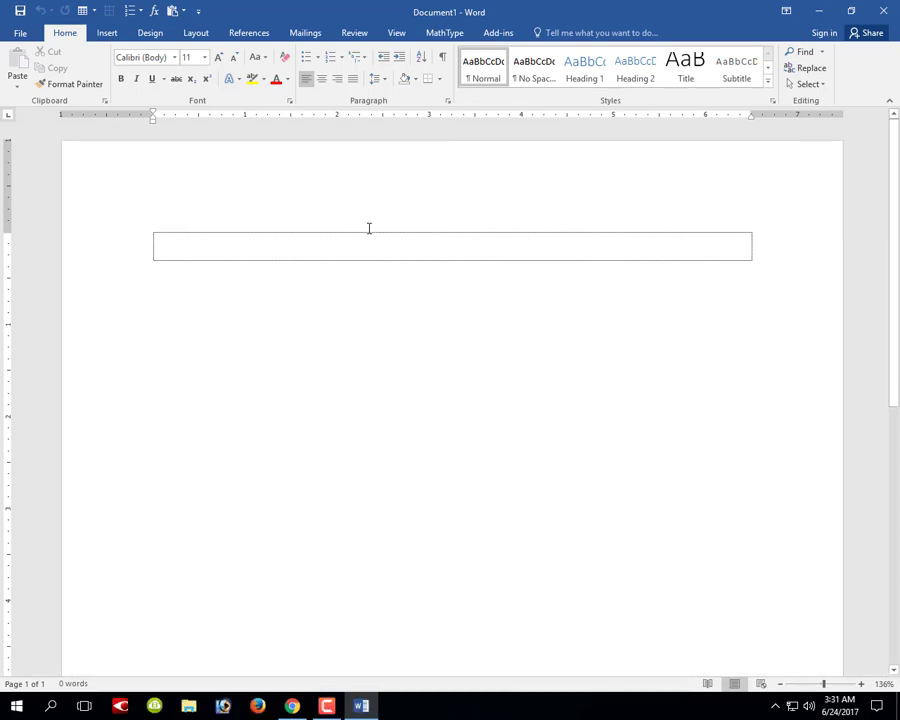
left_click(775, 707)
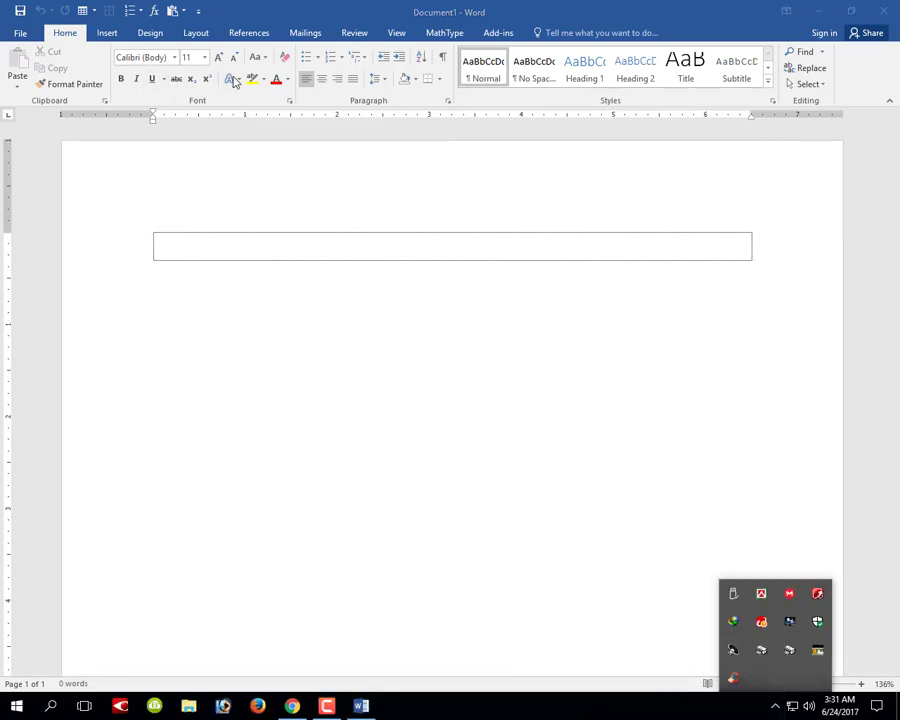
Step: Set the text box font to SutonnyMJ and erase the stray Bangla characters typed
left_click(163, 256)
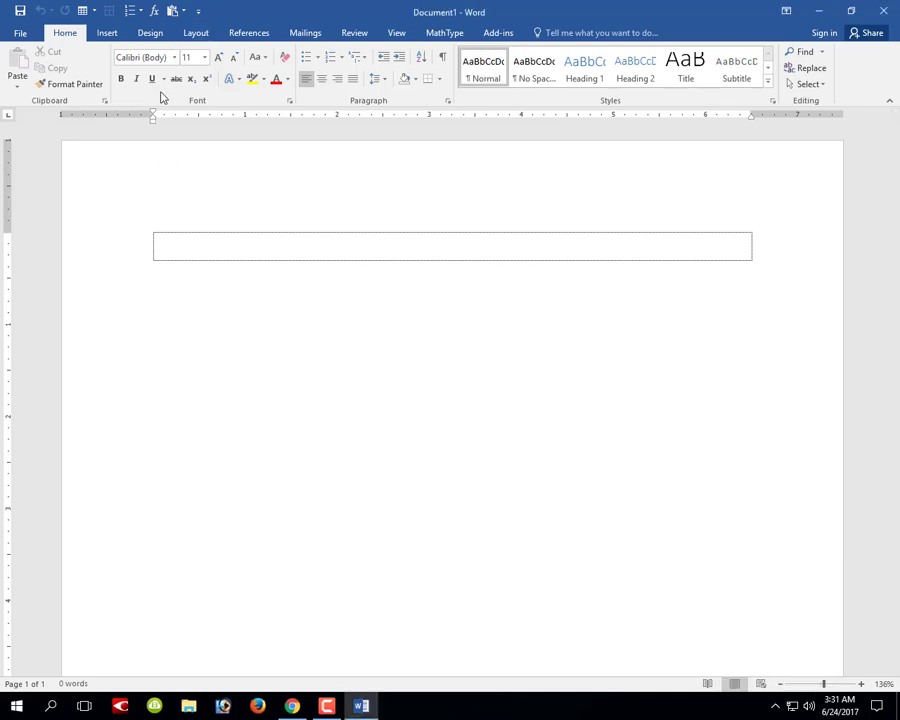
left_click(175, 58)
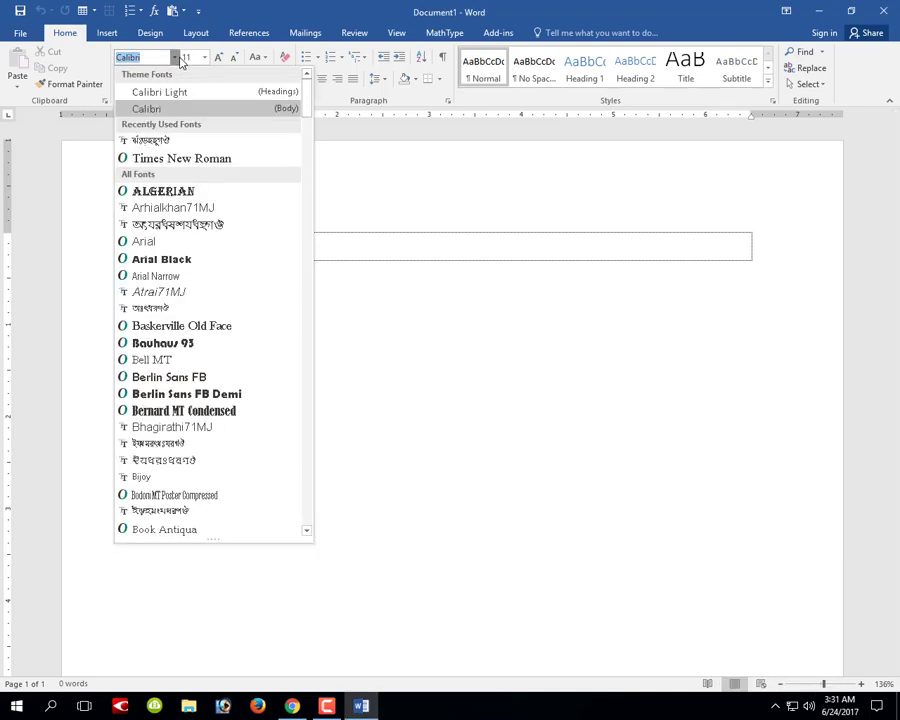
left_click(152, 141)
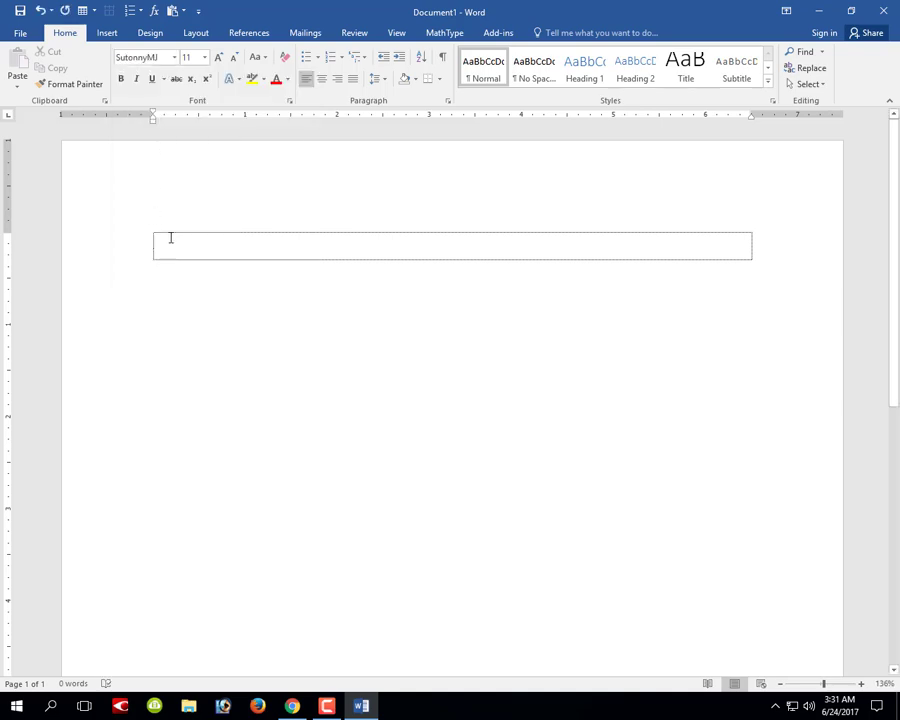
type("যত্ন")
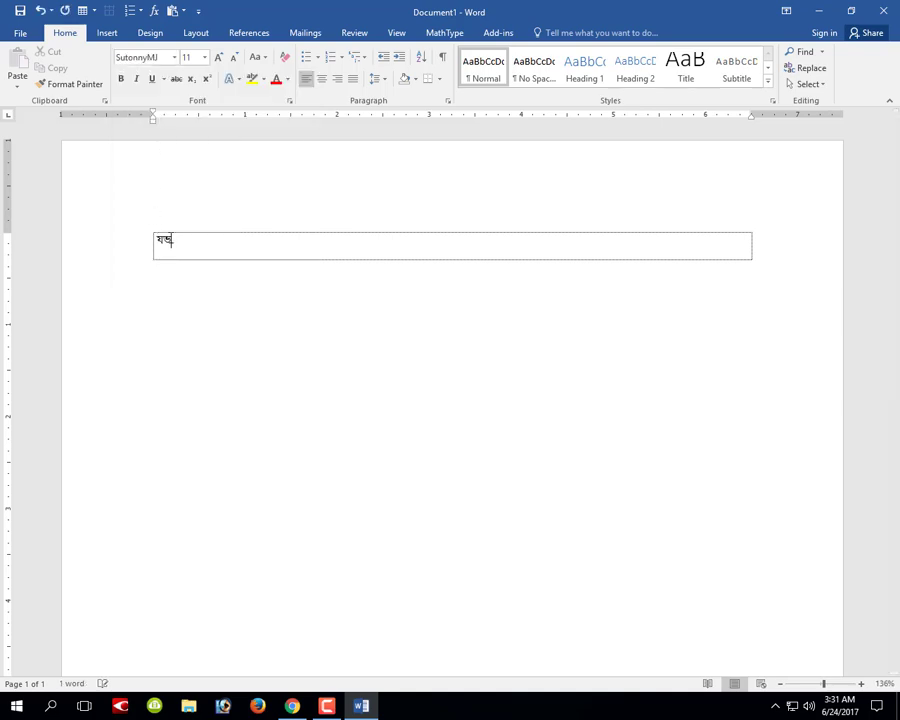
key("BackSpace")
key("BackSpace")
key("BackSpace")
type("া")
key("BackSpace")
key("BackSpace")
Step: Switch keyboard input to Bijoy Classic from the Bijoy tray icon
left_click(775, 706)
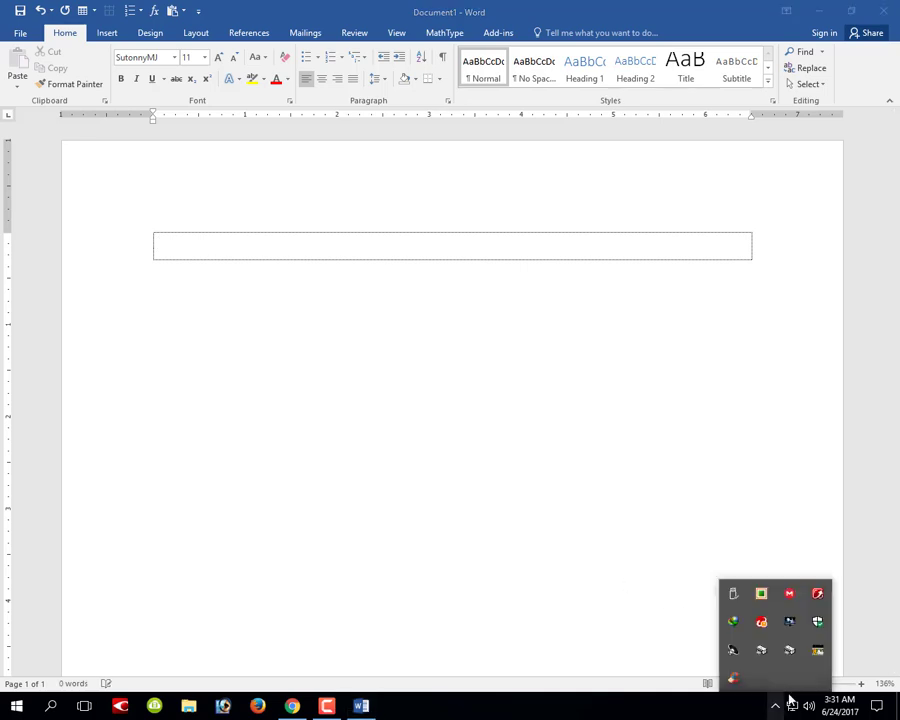
right_click(759, 597)
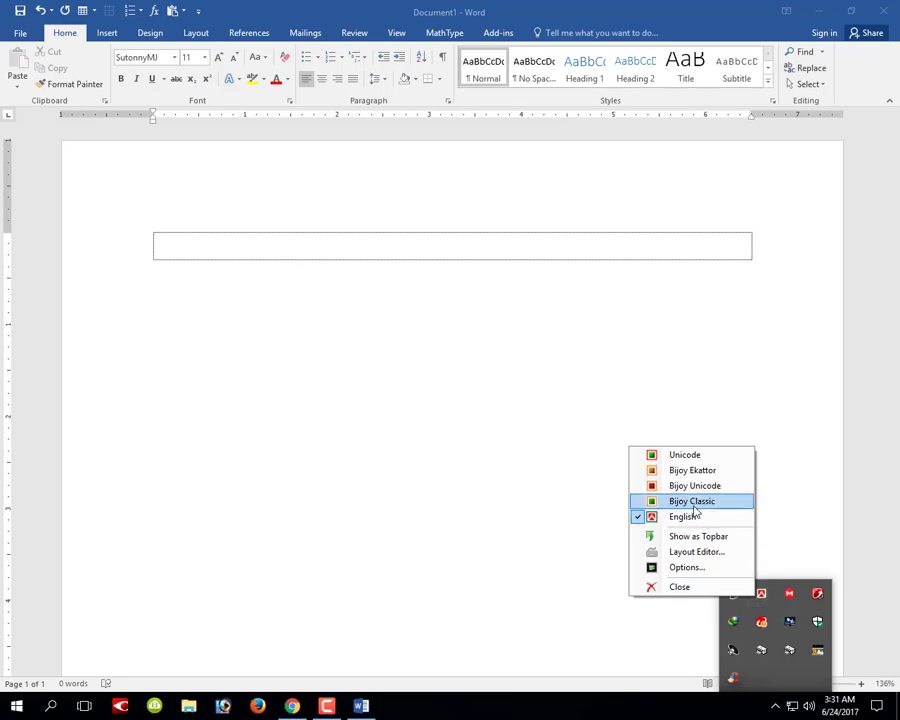
left_click(694, 506)
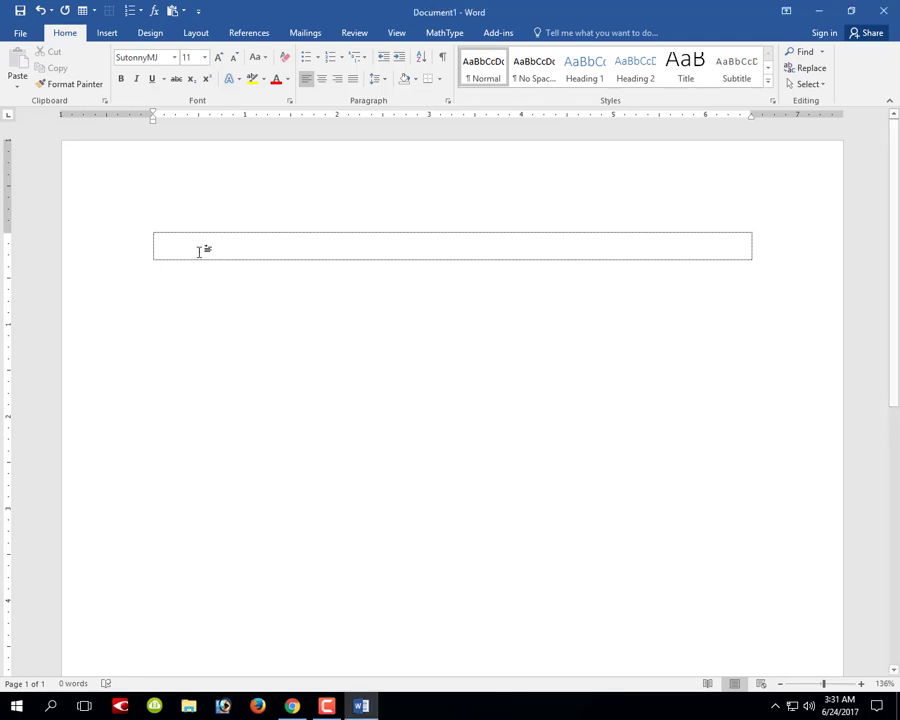
Step: Type the Bangla sentence 'বাংলাদেশ আমাদের মাতৃভূমি ।' in SutonnyMJ, correcting the last letter
type("ব")
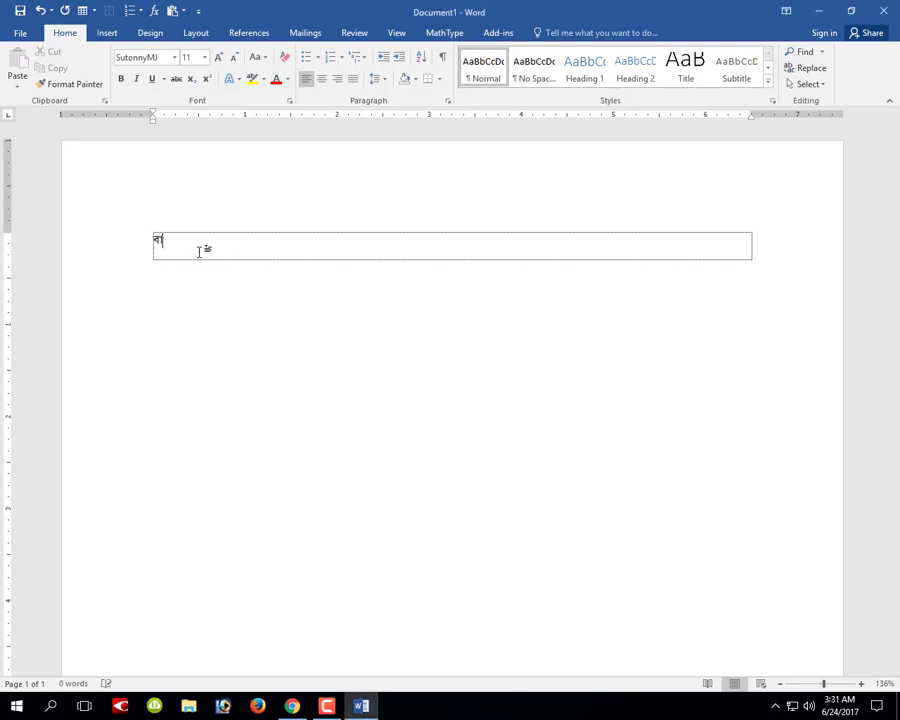
type("াংলা")
type("াদেশ")
type(" আমাদে")
type("র ম")
type("াতৃ")
type("ভূ")
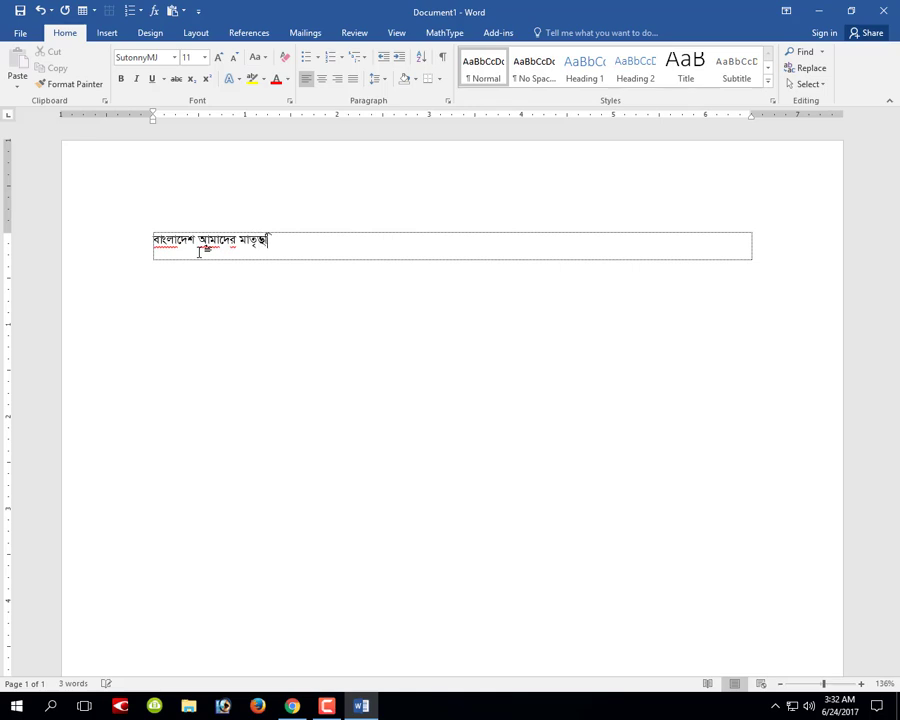
key("BackSpace")
type("ূমি")
type(" ।")
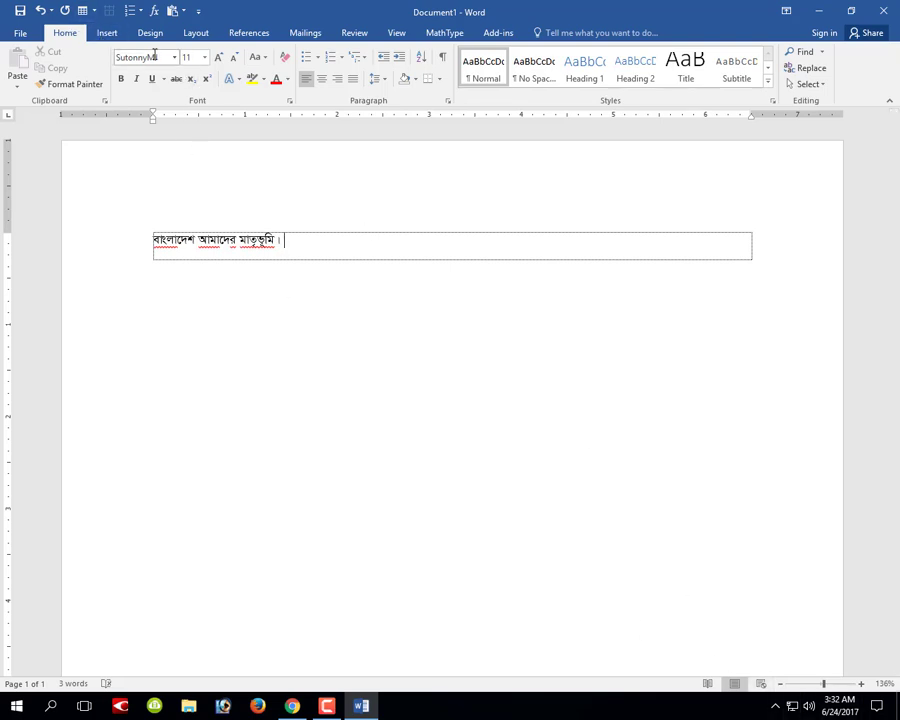
Step: Switch to Times New Roman and type 'It is a beautiful country' after the Bangla sentence
left_click(174, 57)
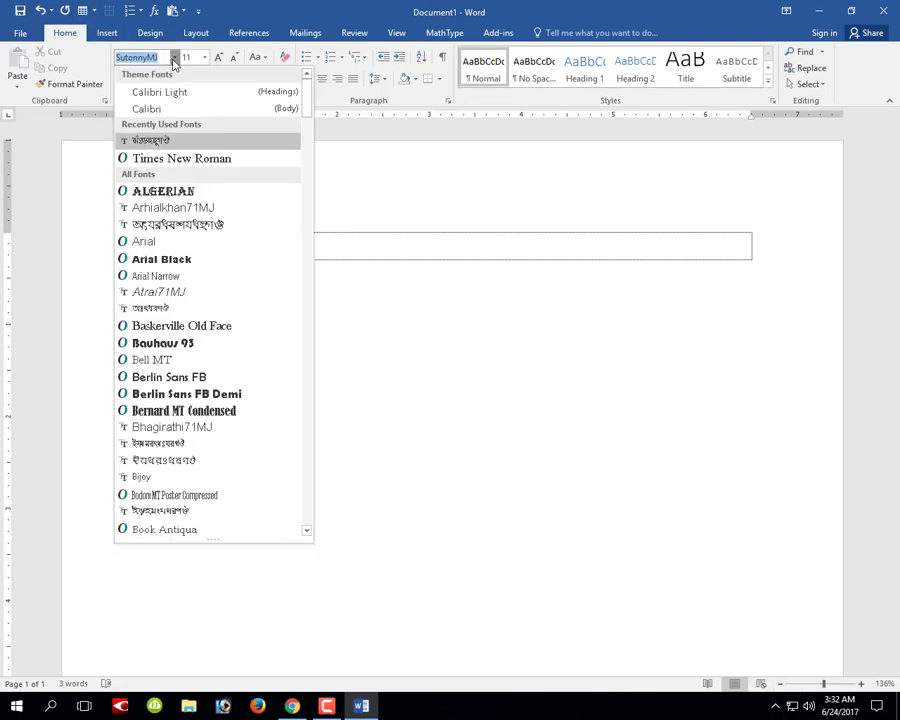
left_click(180, 158)
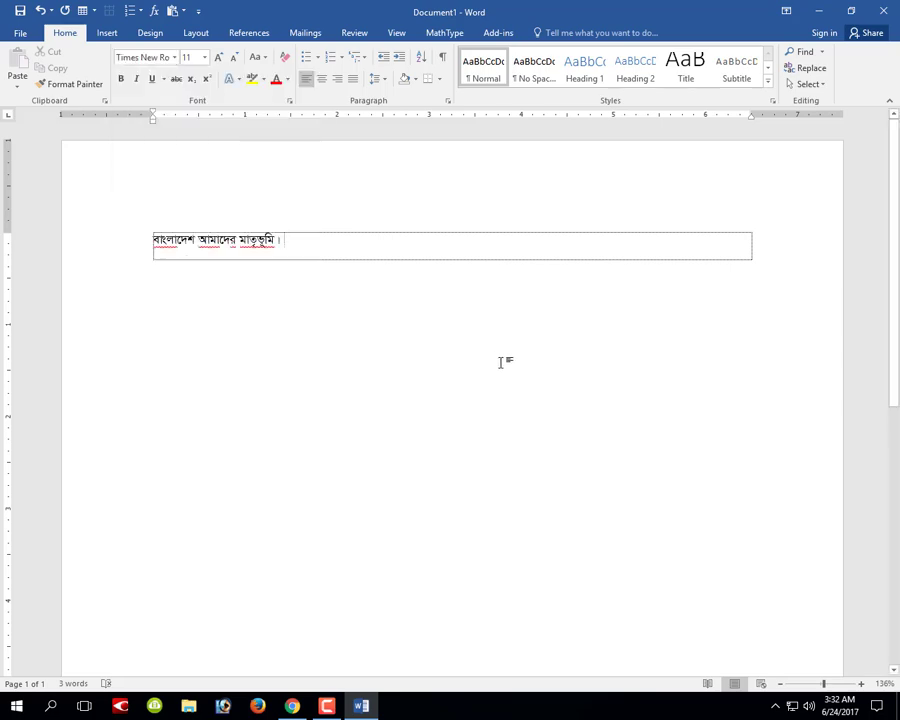
left_click(776, 707)
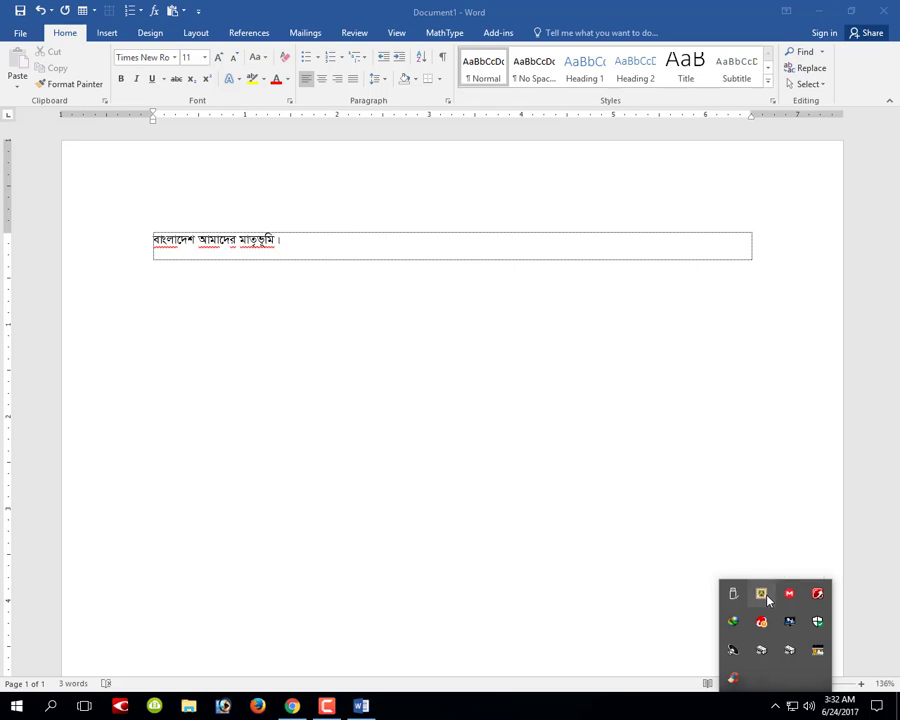
left_click(323, 243)
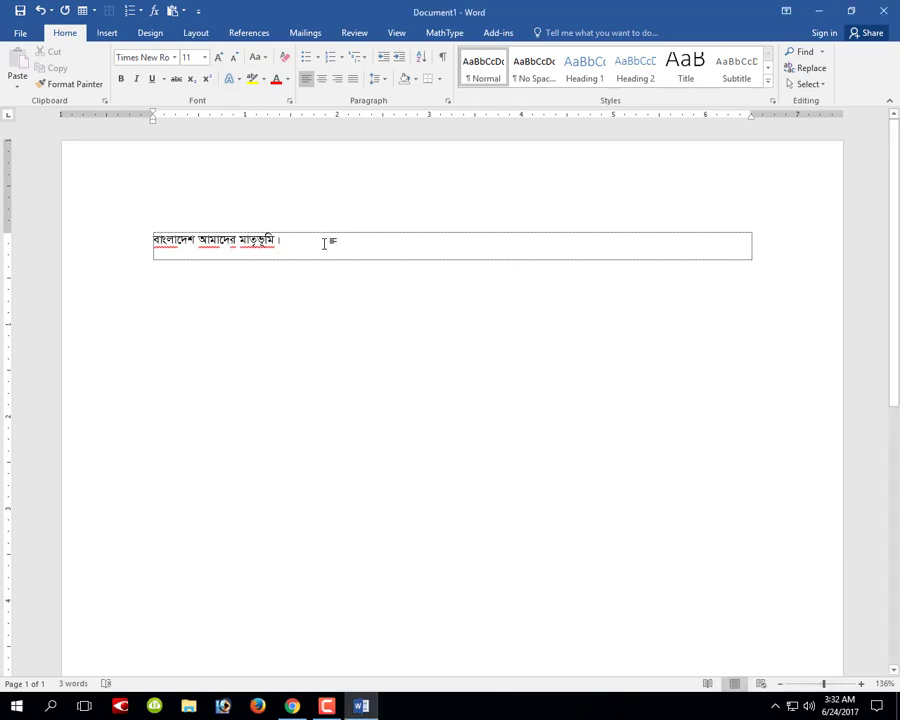
type(" T")
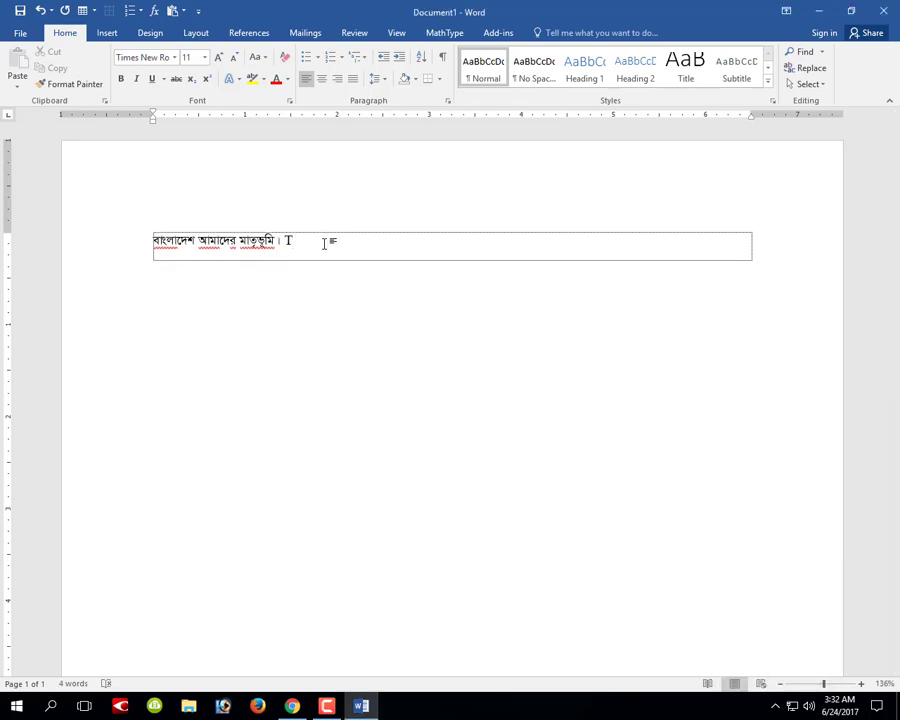
key("BackSpace")
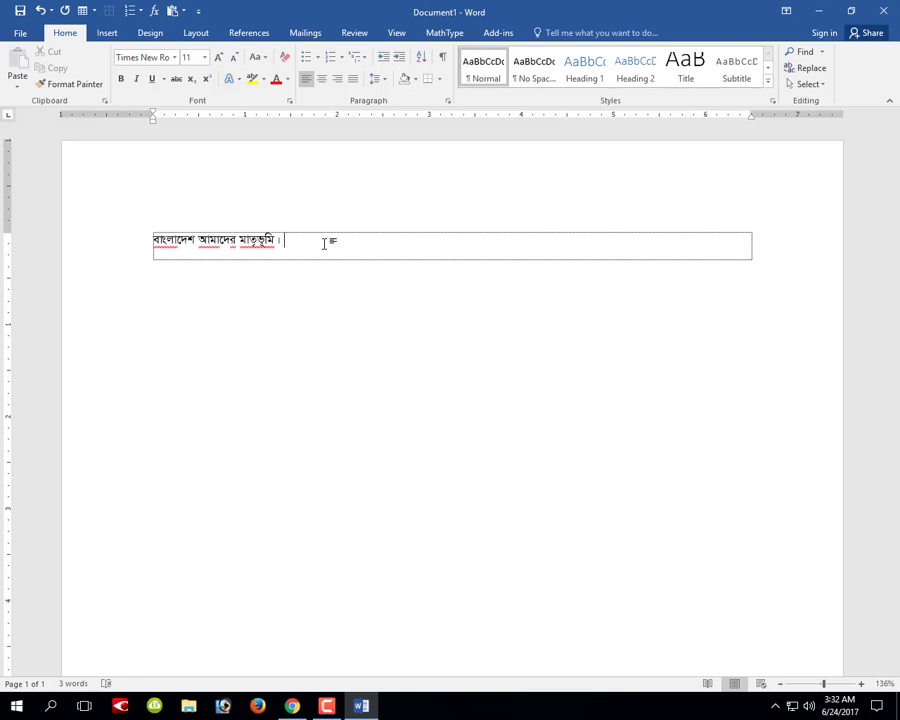
type("It is a be")
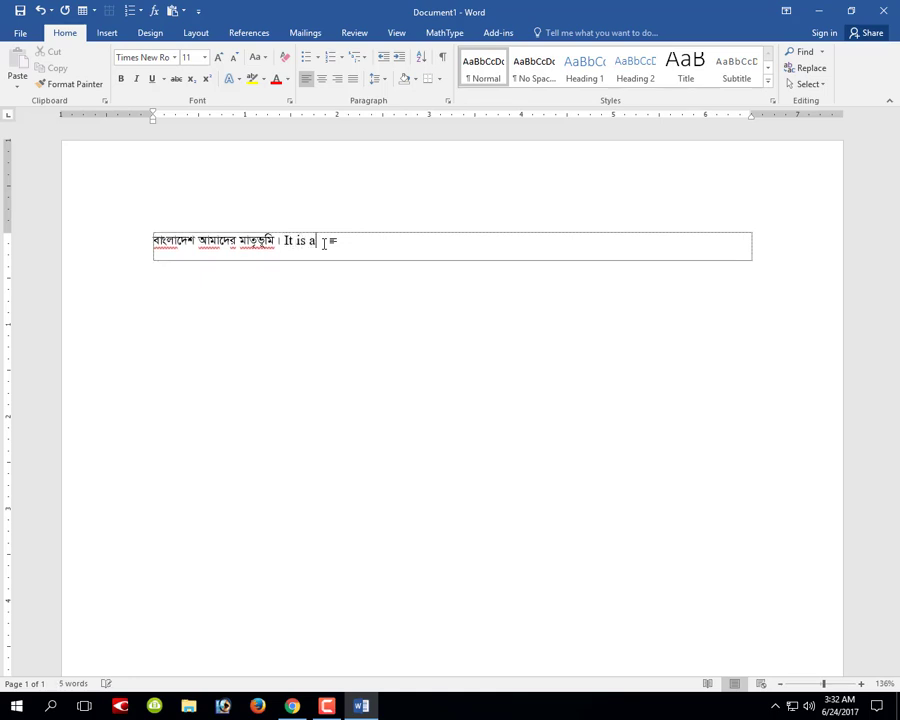
type("au")
type("tiful ")
type("country.")
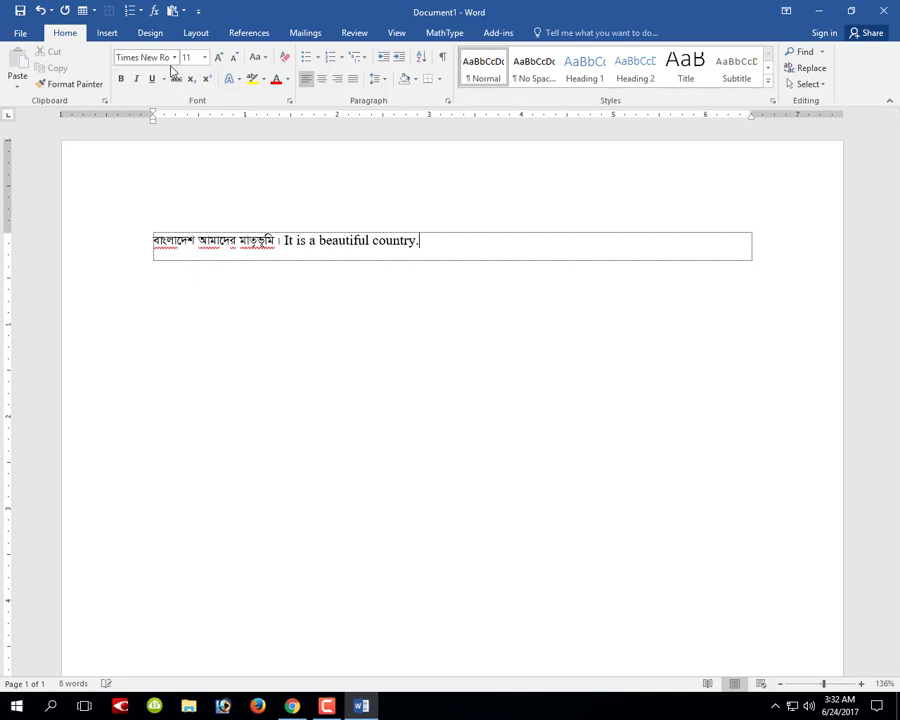
left_click(776, 708)
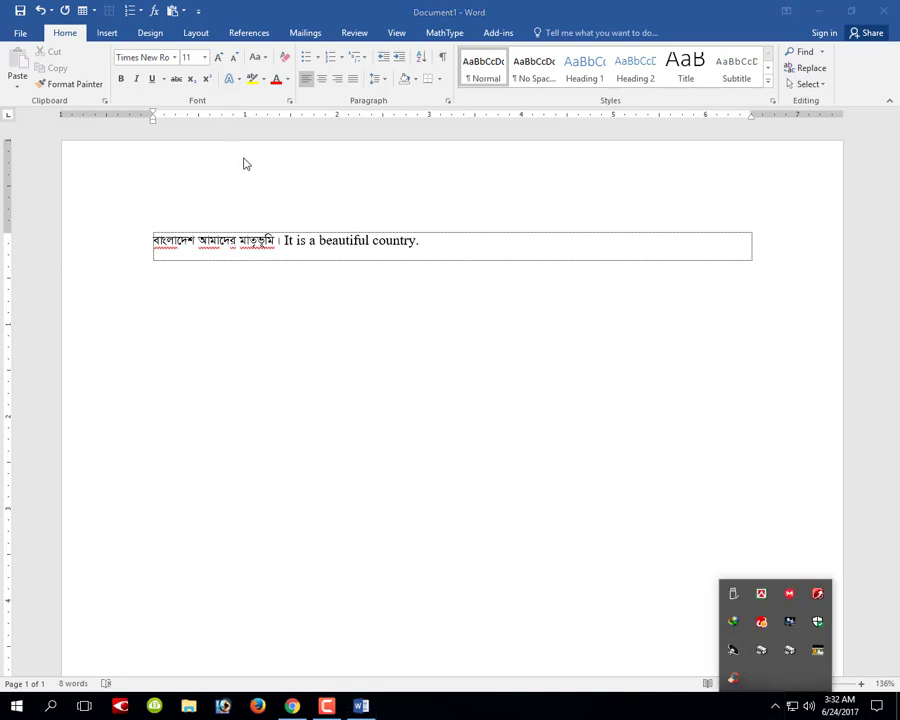
left_click(176, 62)
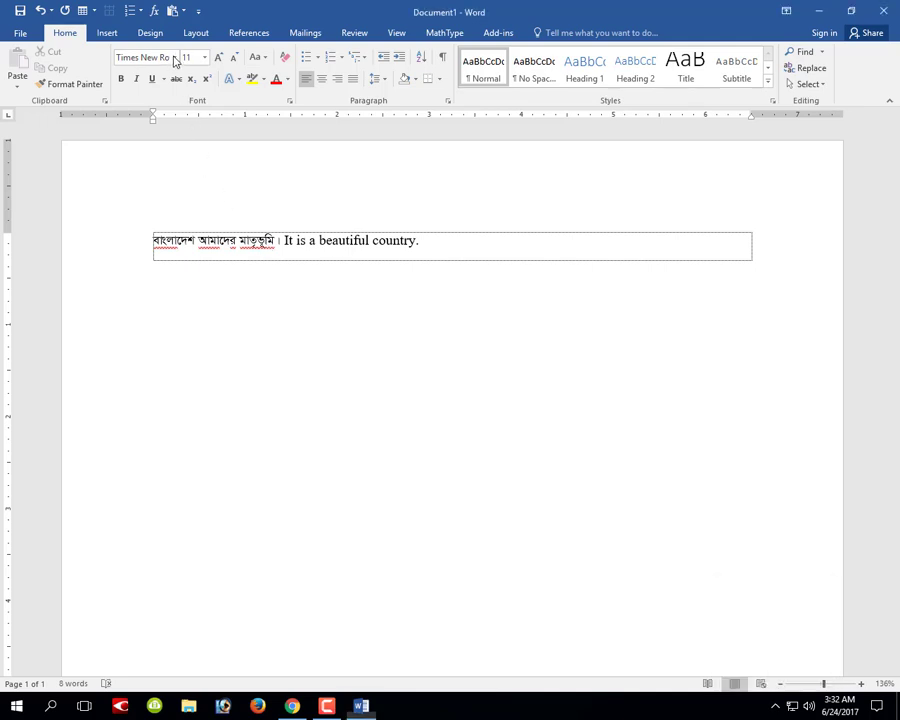
left_click(175, 58)
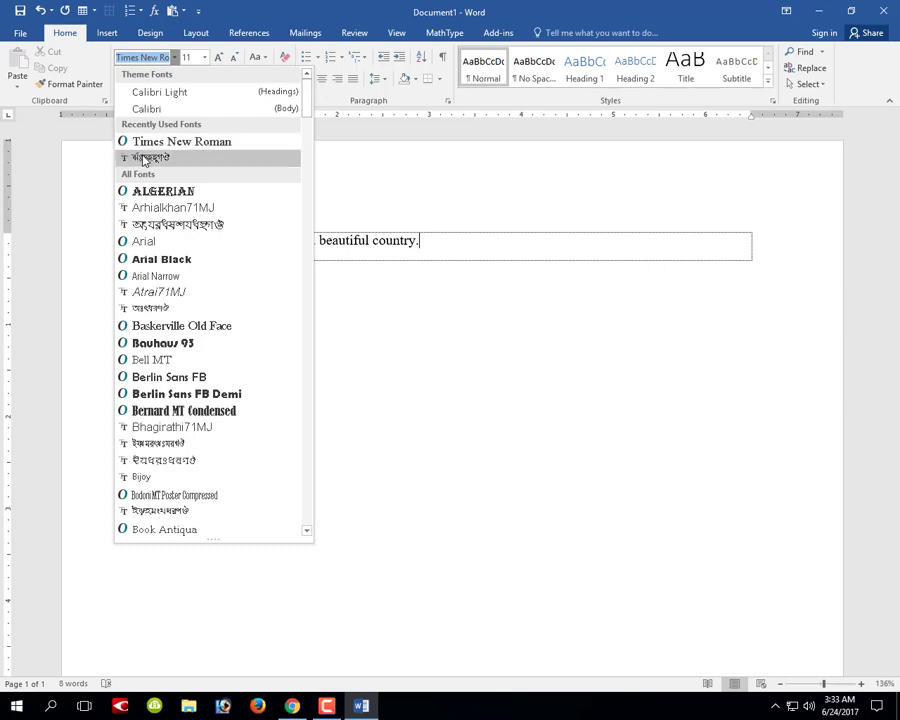
left_click(528, 262)
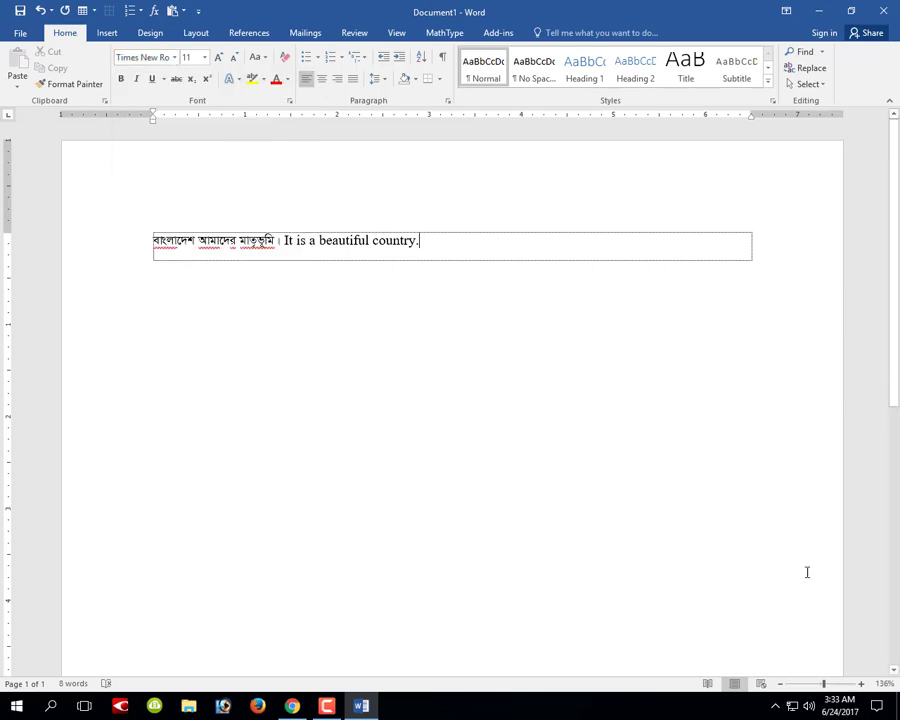
left_click(775, 706)
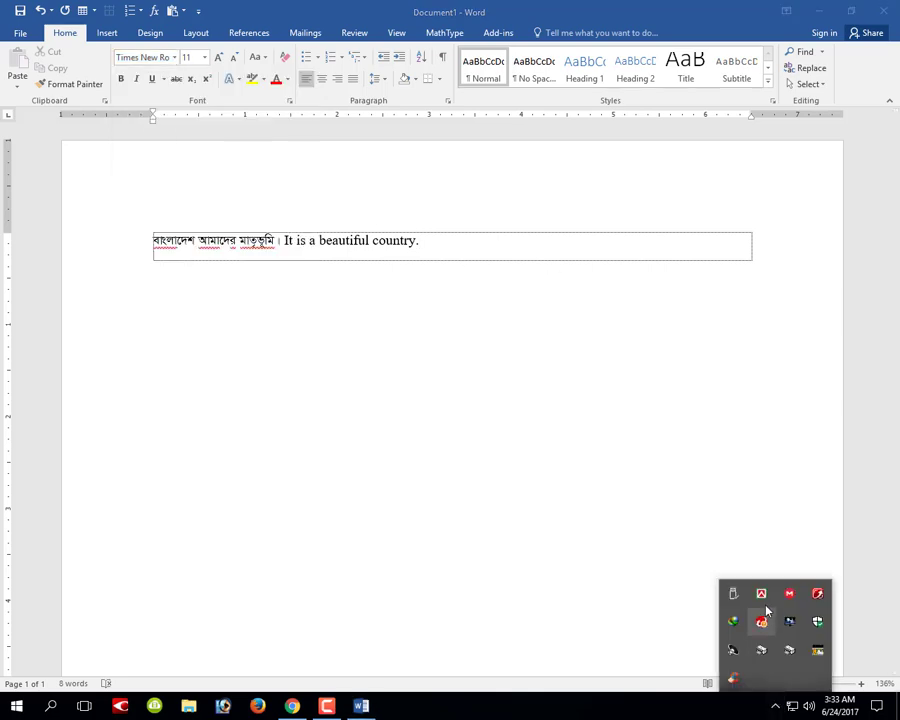
left_click(179, 59)
left_click(179, 59)
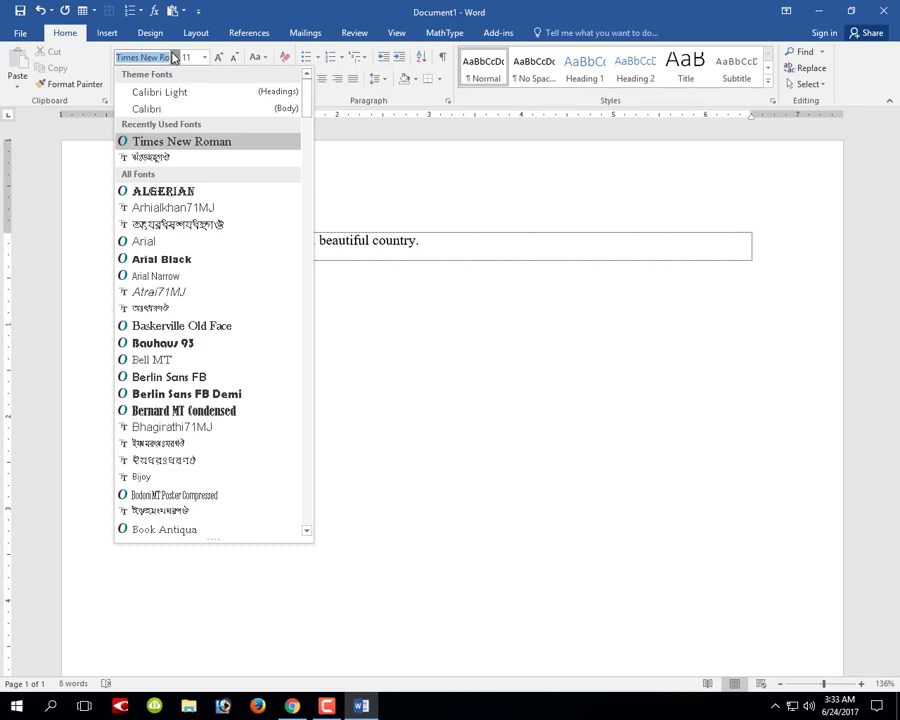
left_click(420, 242)
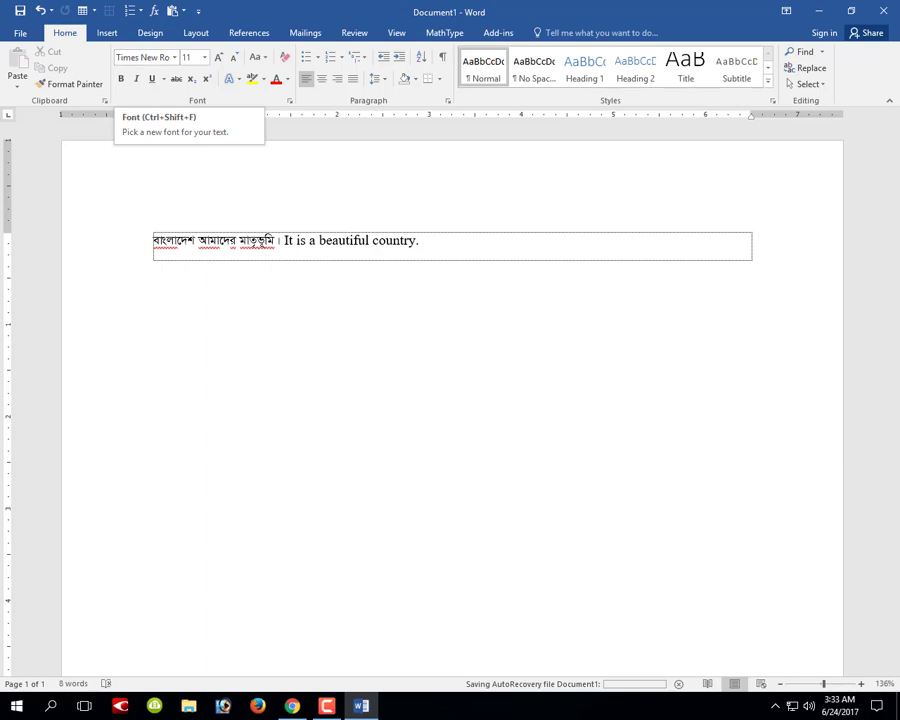
left_click(775, 706)
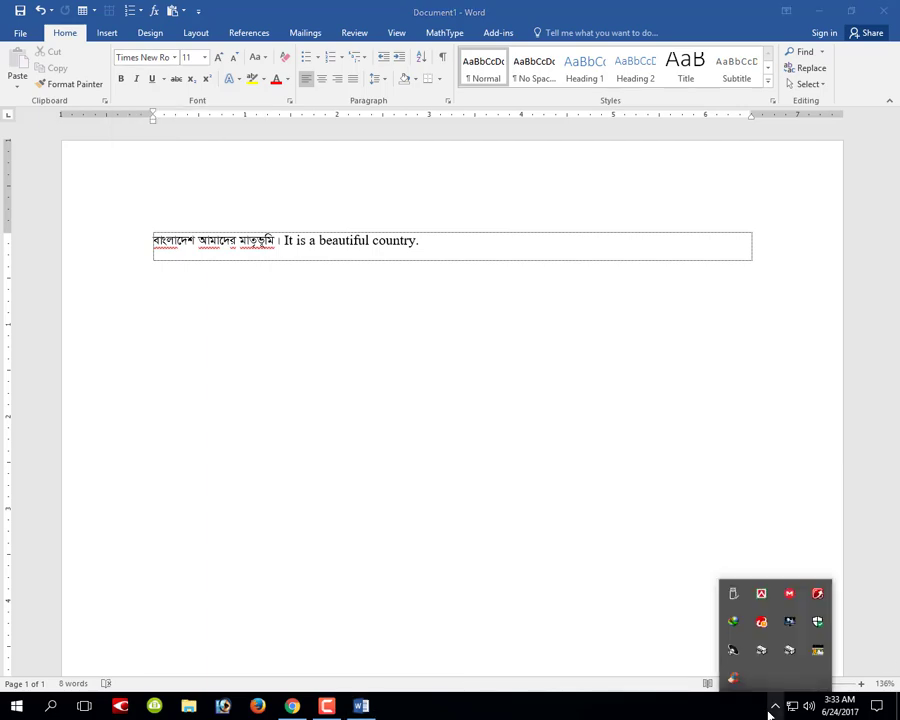
left_click(387, 249)
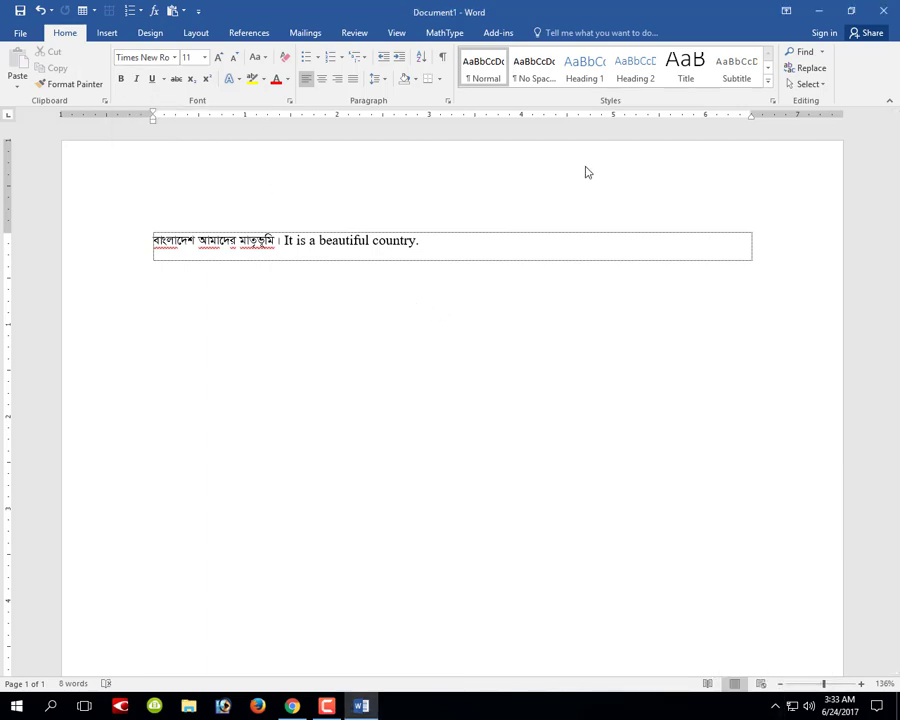
Step: Show the File backstage Info page for Document1, listing 8 words and unsaved status
left_click(18, 36)
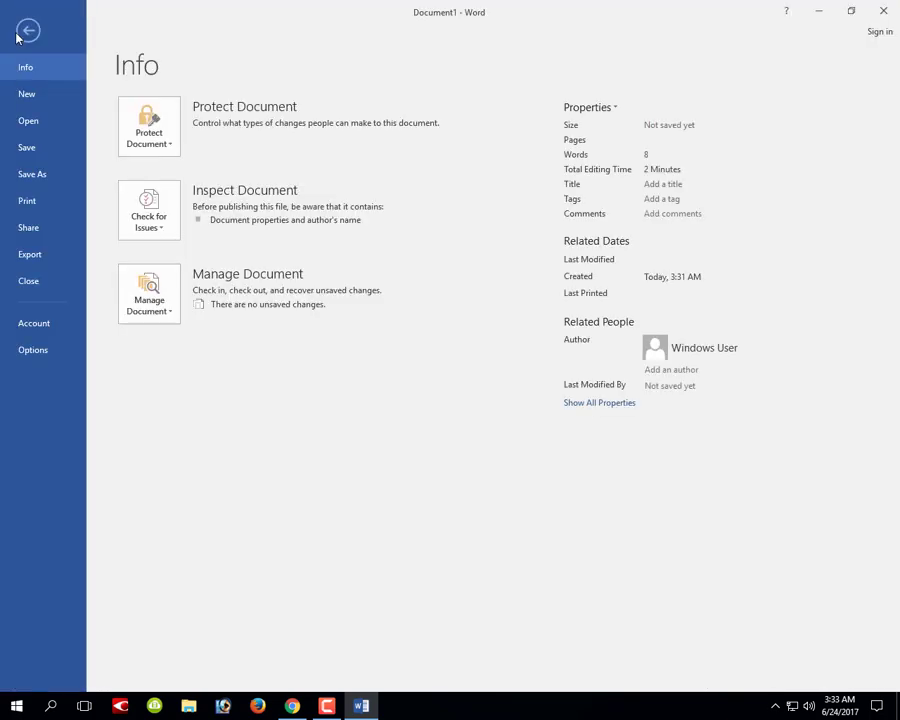
left_click(18, 36)
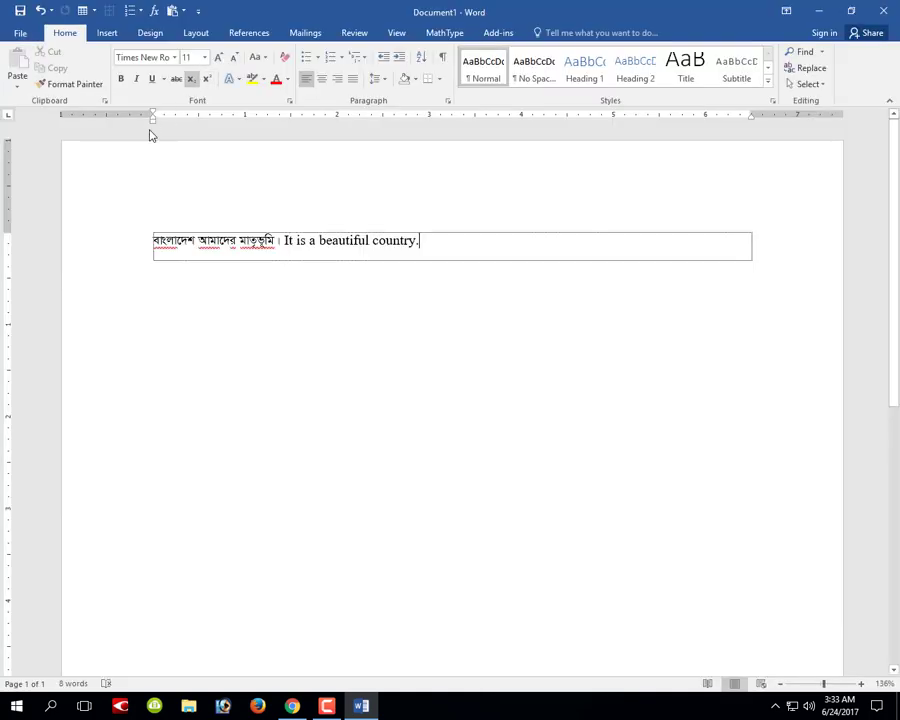
left_click(18, 33)
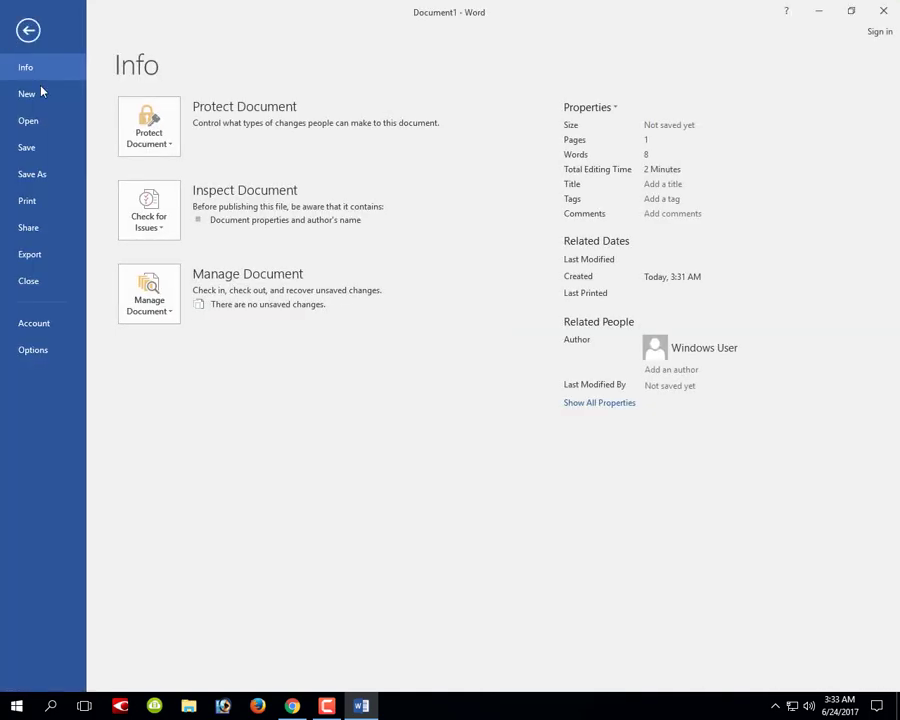
key("Escape")
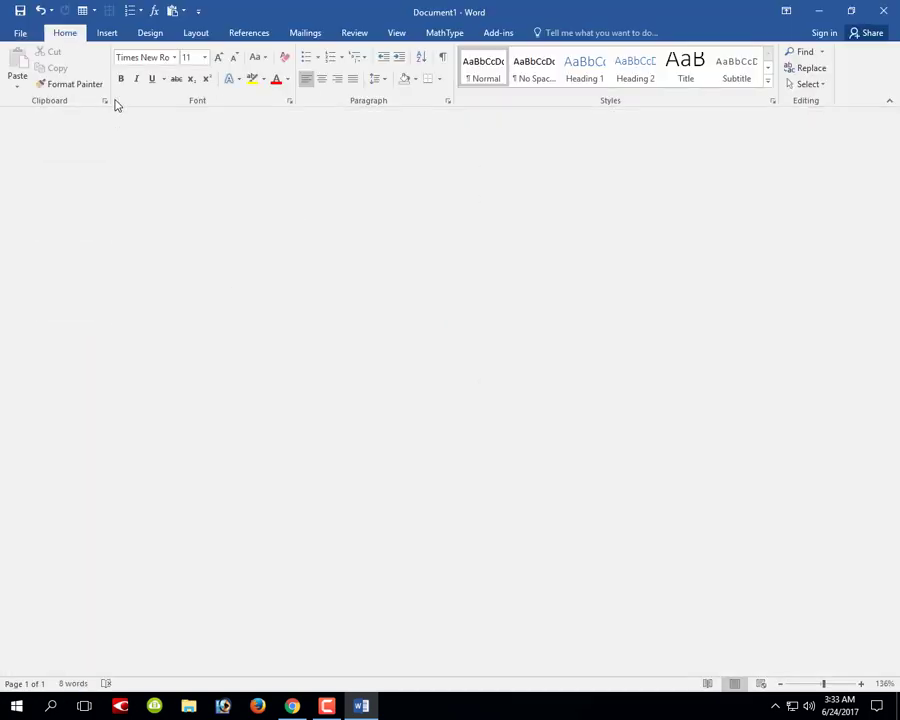
left_click(22, 36)
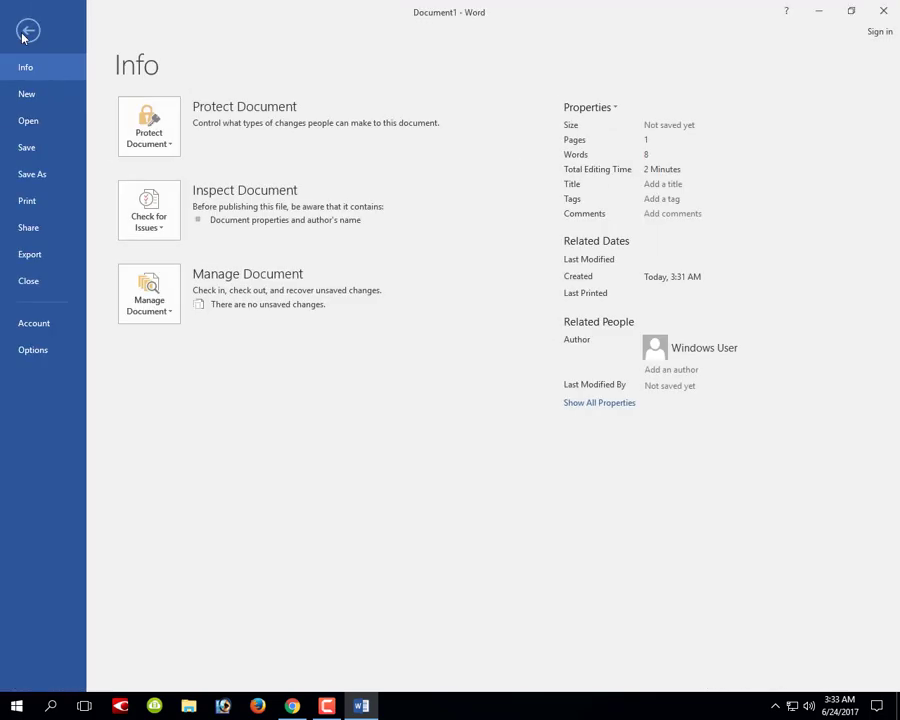
Step: Open Word Options > Customize Ribbon and the Customize Keyboard shortcuts dialog
left_click(30, 350)
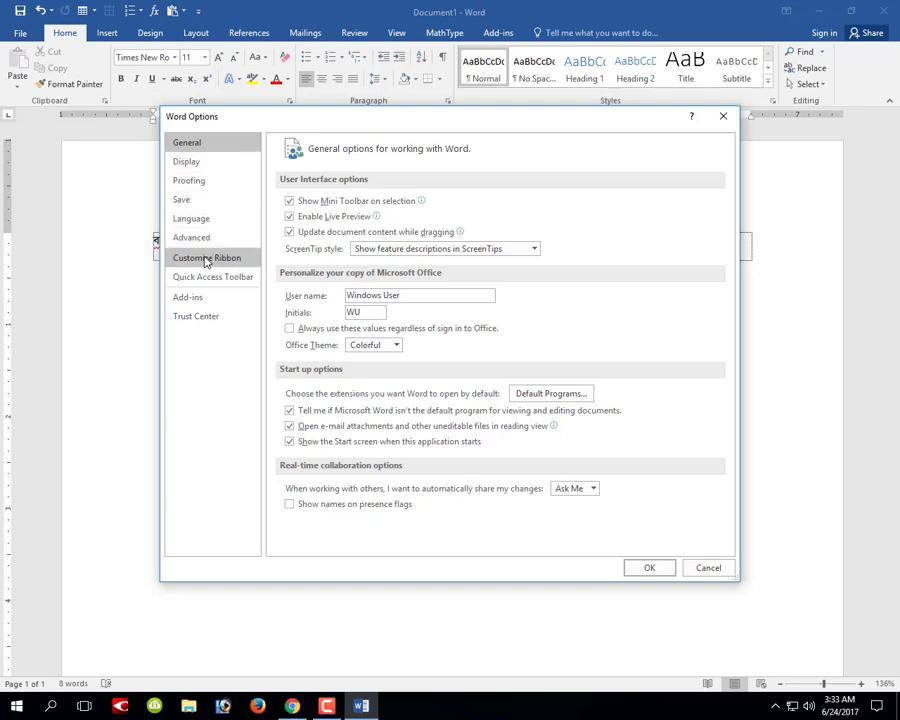
left_click(207, 260)
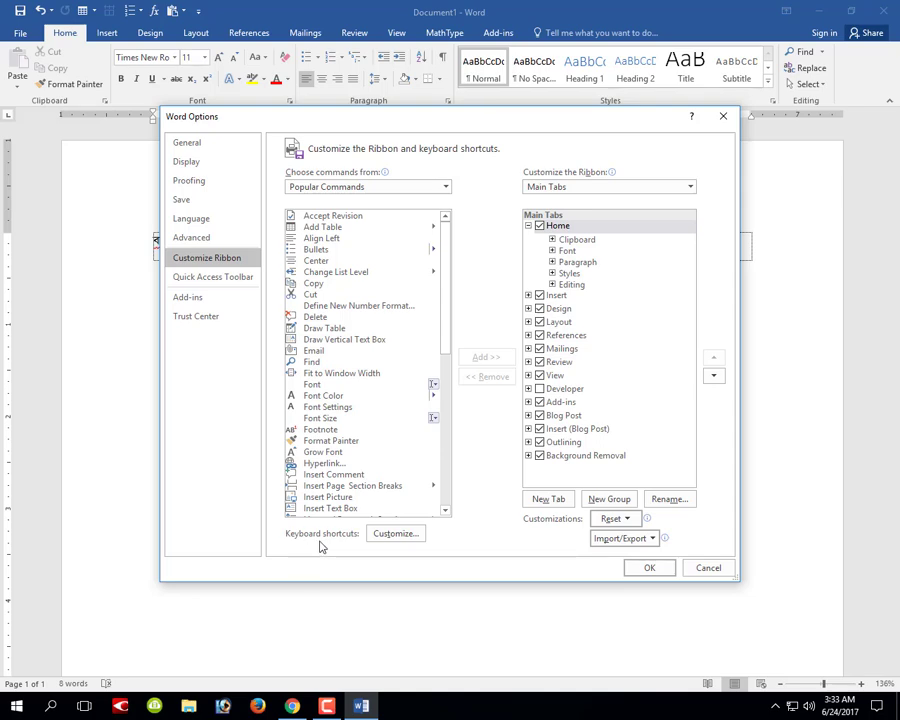
left_click(394, 540)
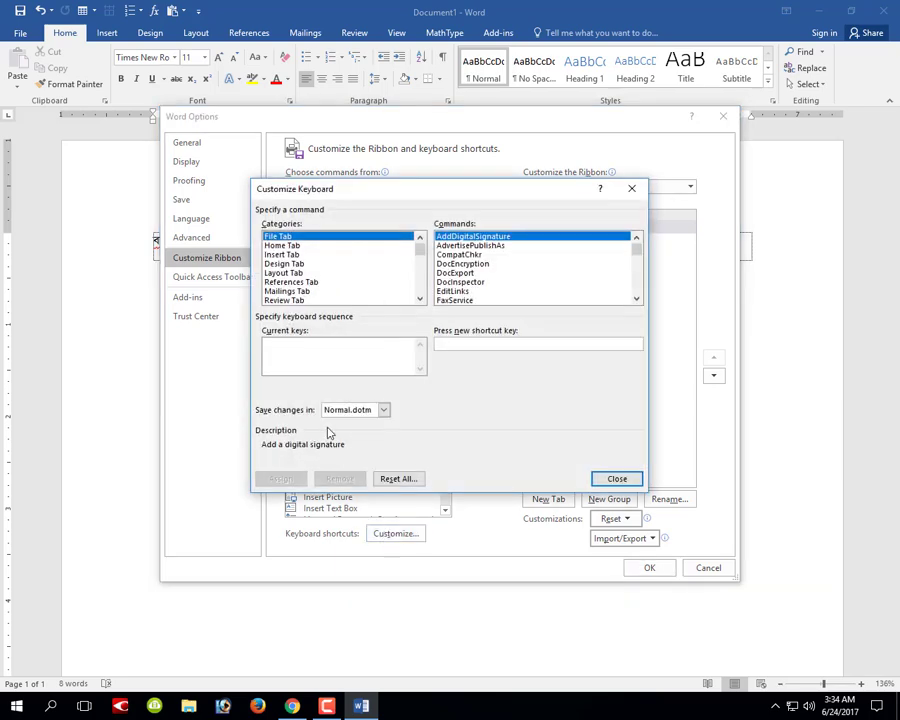
Step: Change the Customize Keyboard category to Fonts and select a font in the list
left_click(285, 255)
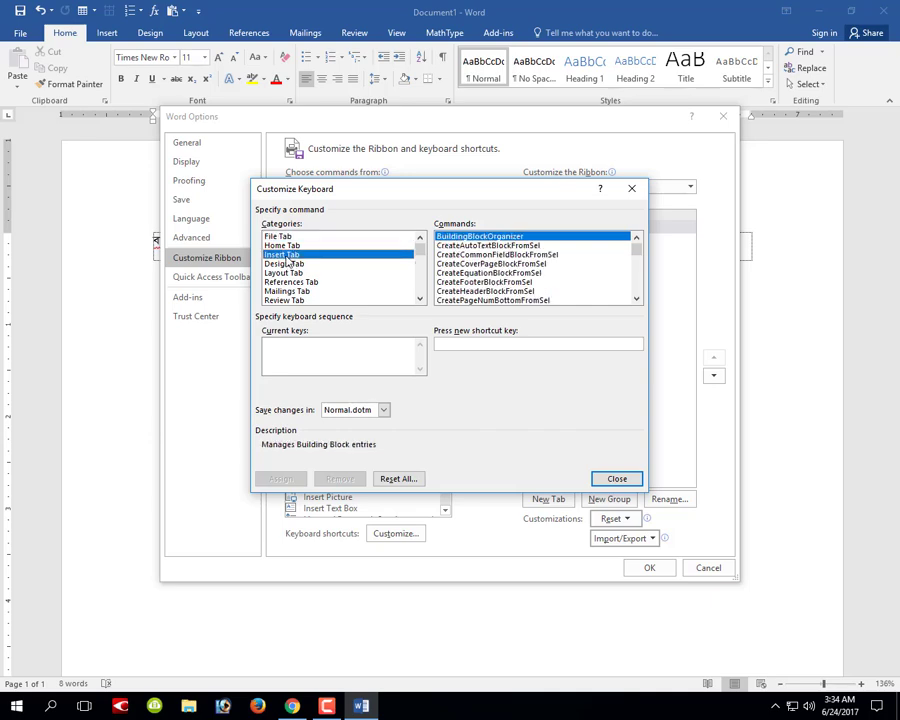
key("f")
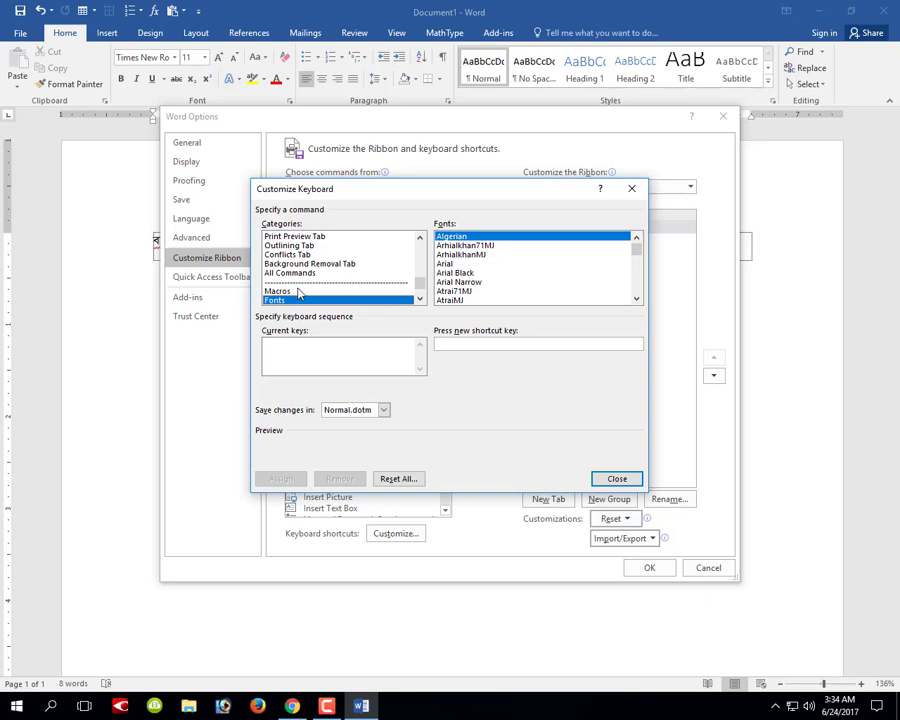
left_click(462, 255)
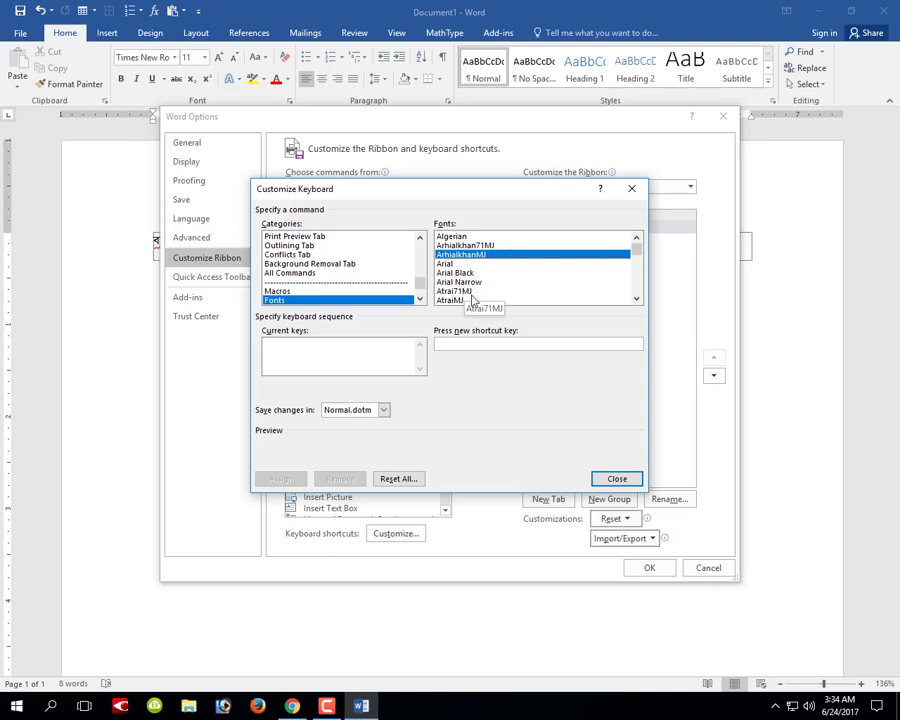
Step: Jump to the S fonts and scroll the Fonts list down to SutonnyMJ
key("s")
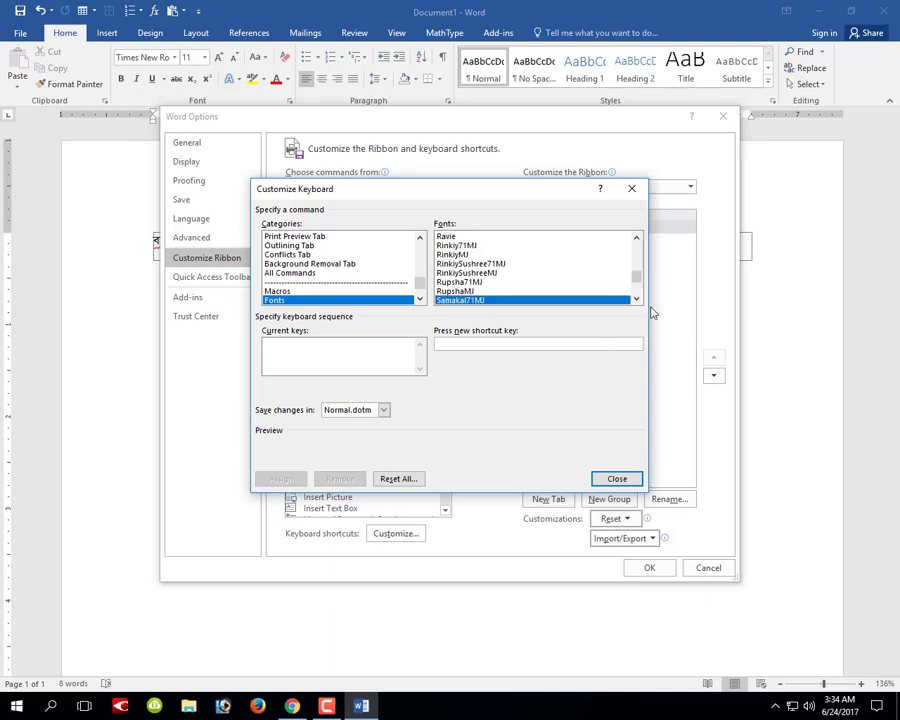
left_click(636, 299)
left_click(636, 299)
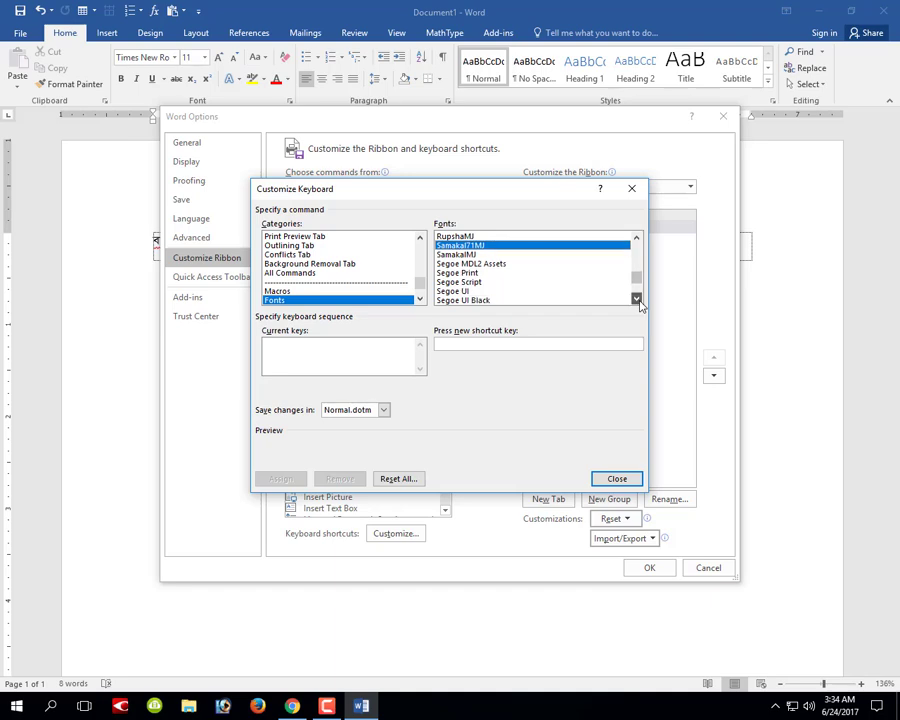
left_click(636, 299)
left_click(636, 299)
left_click(636, 299)
left_click(636, 299)
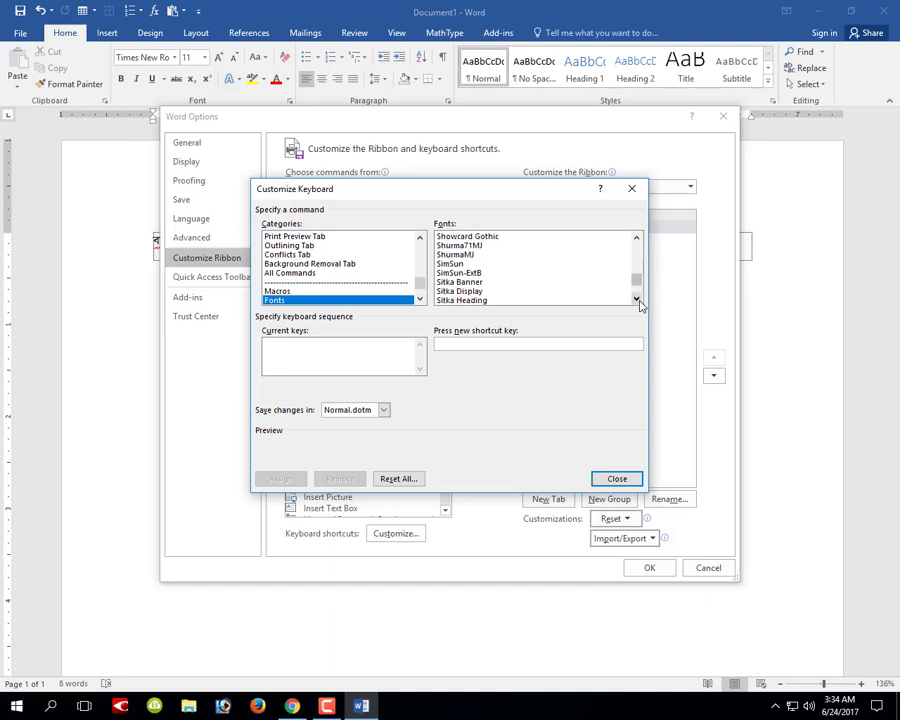
left_click(636, 299)
left_click(636, 299)
left_click(636, 299)
left_click(636, 299)
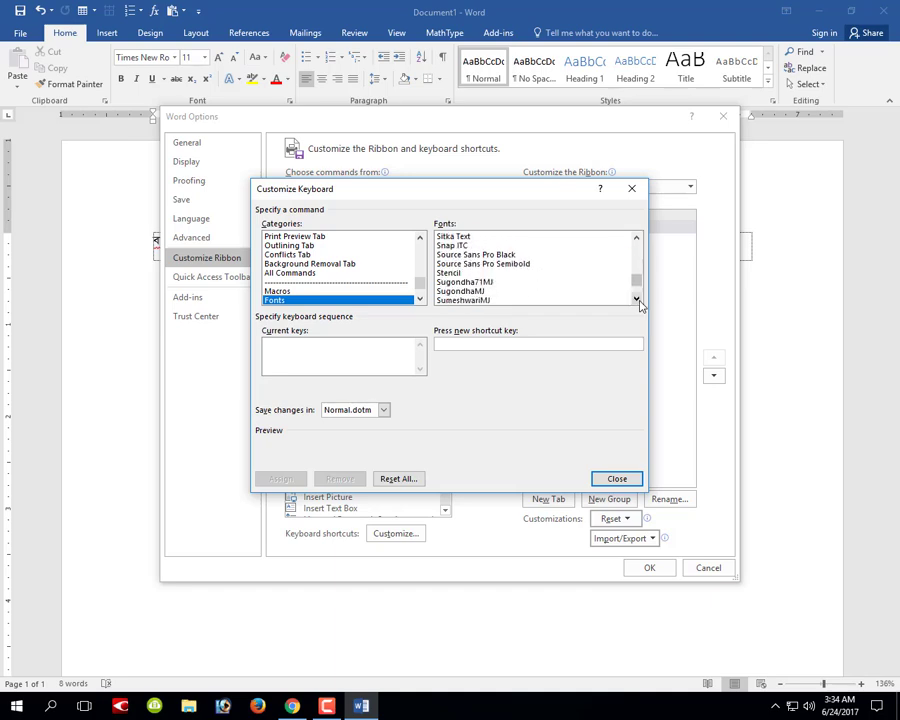
left_click(636, 299)
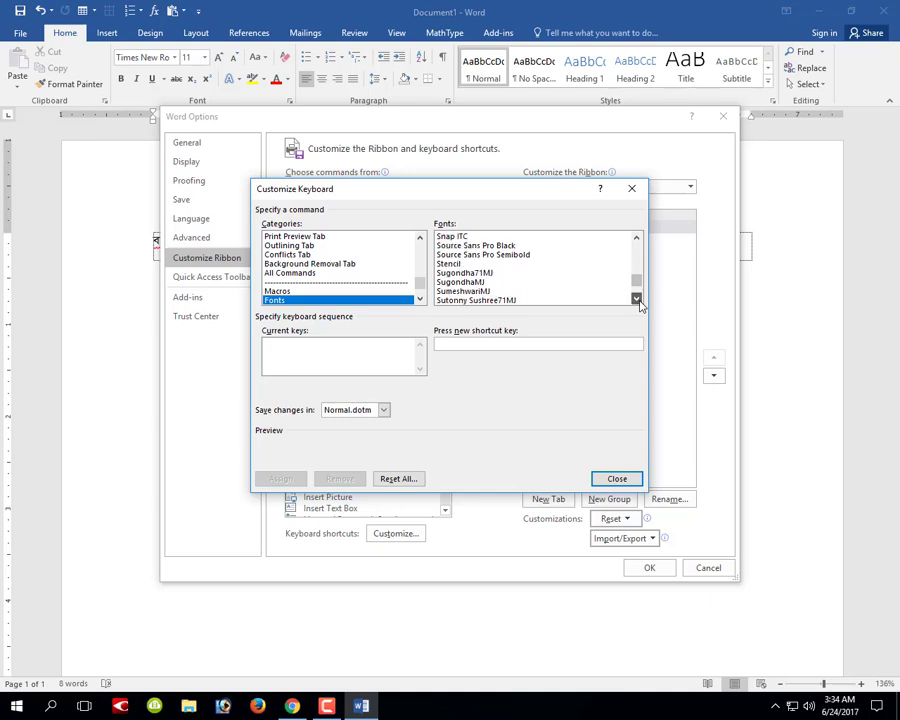
left_click(636, 299)
left_click(636, 299)
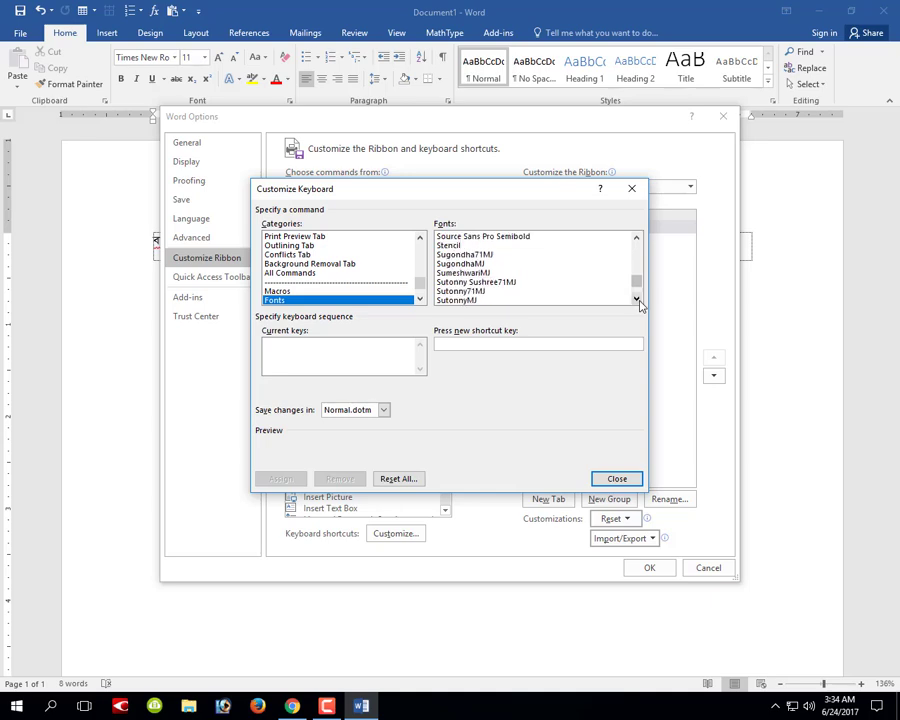
left_click(636, 299)
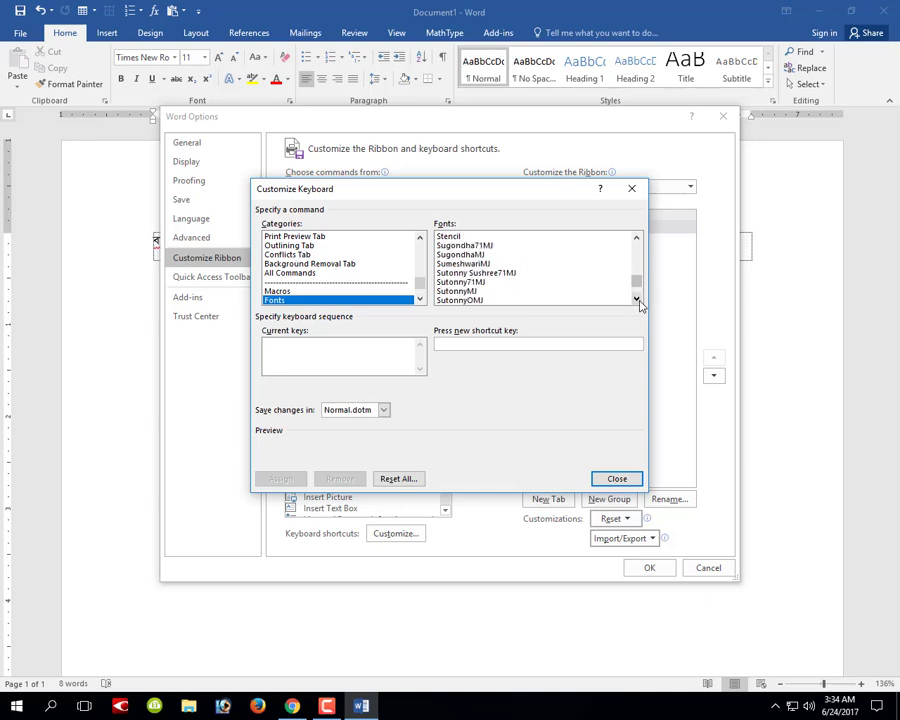
Step: Select SutonnyMJ in the Fonts list and remove its existing shortcut
left_click(458, 291)
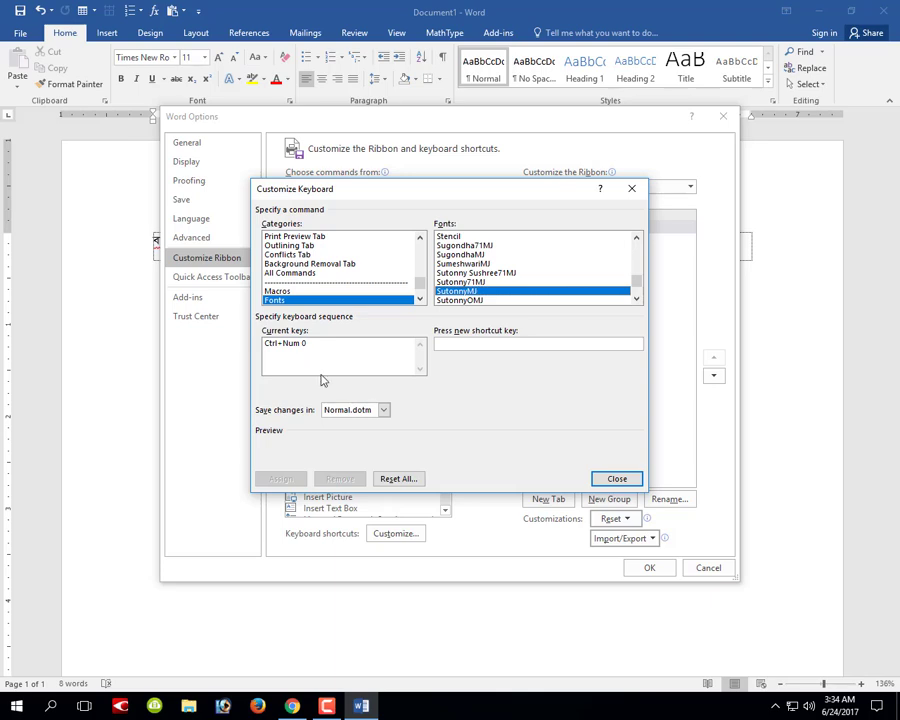
left_click(292, 345)
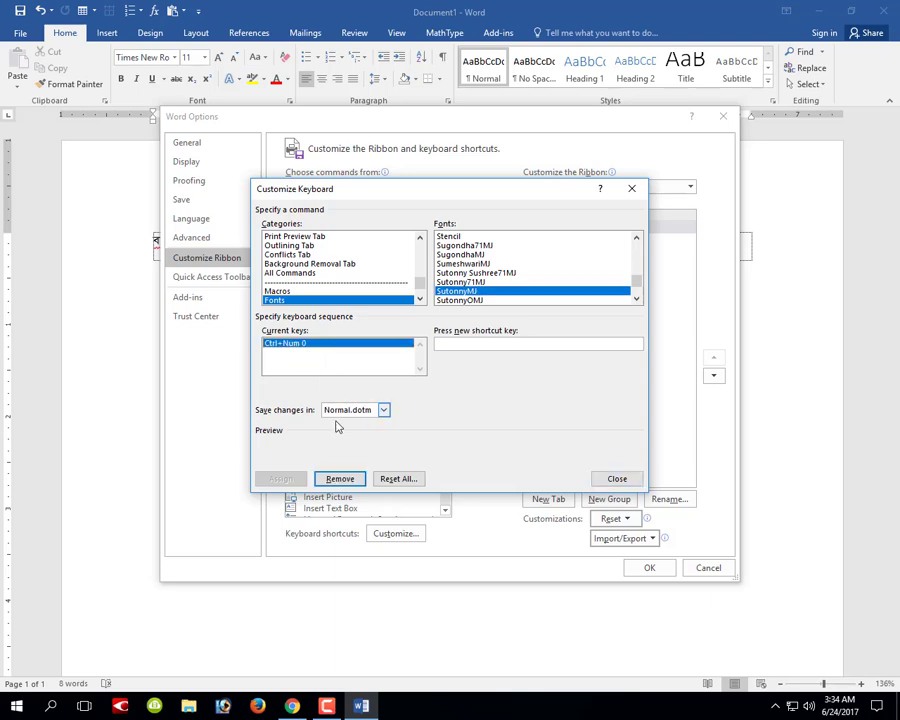
left_click(341, 481)
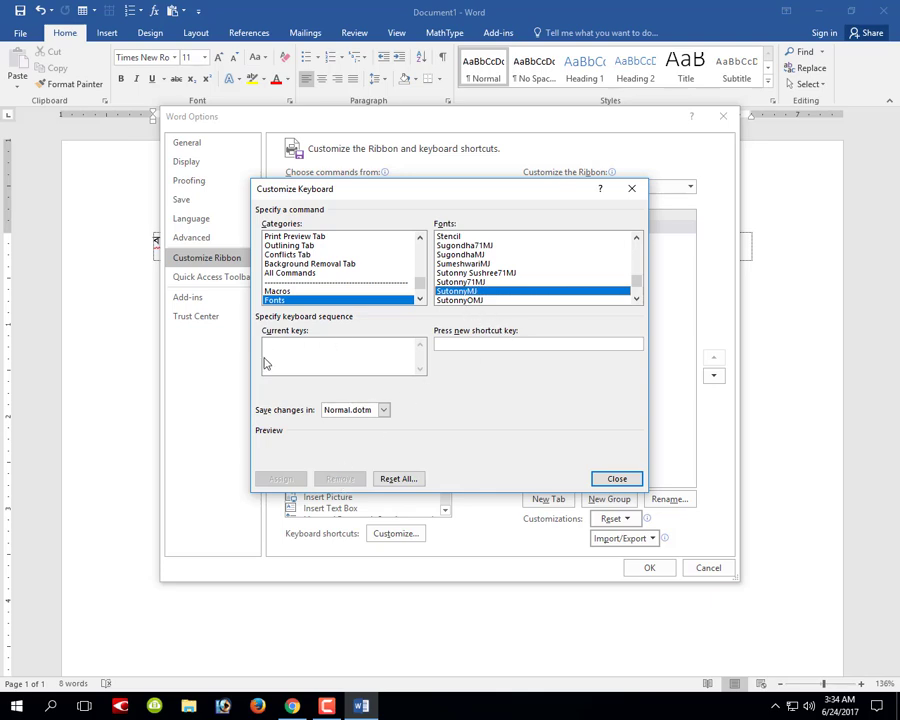
Step: Assign Ctrl+Num 0 as SutonnyMJ's new shortcut, saved in Normal.dotm
key("Up")
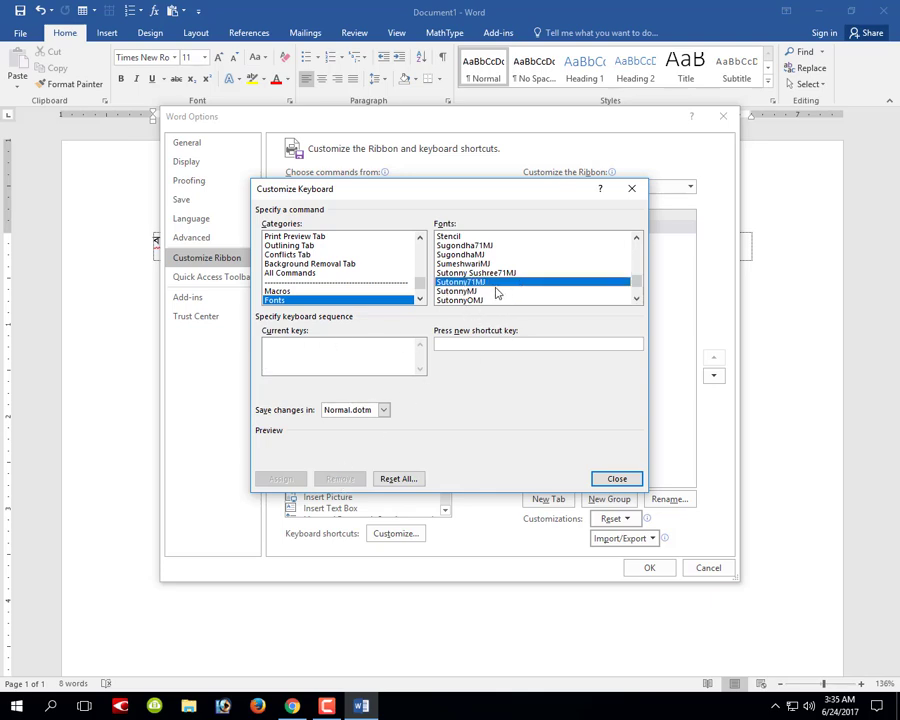
left_click(460, 291)
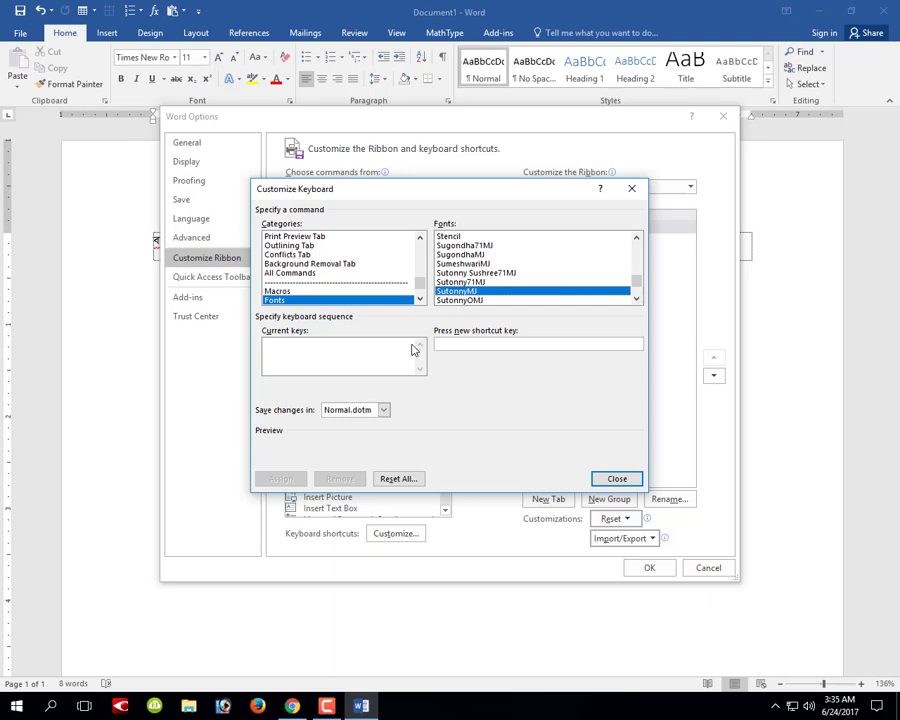
left_click(482, 344)
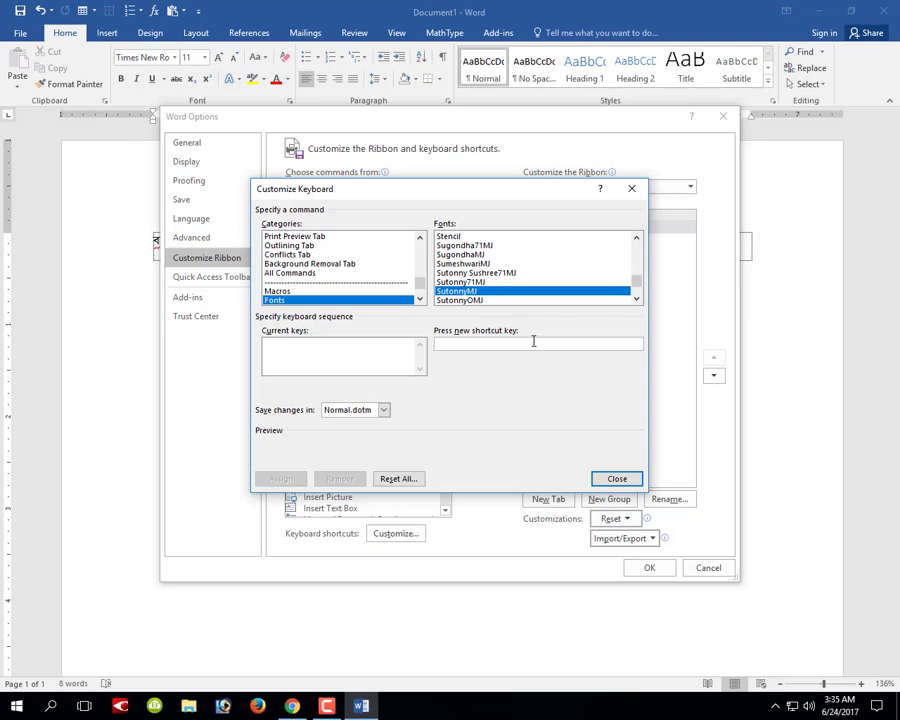
left_click(777, 707)
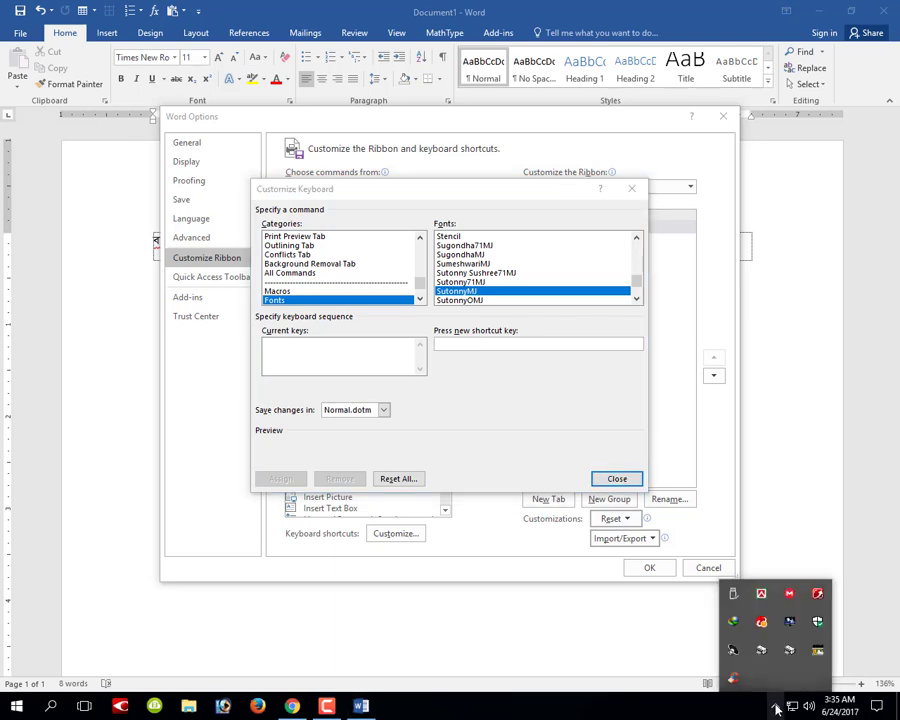
left_click(478, 343)
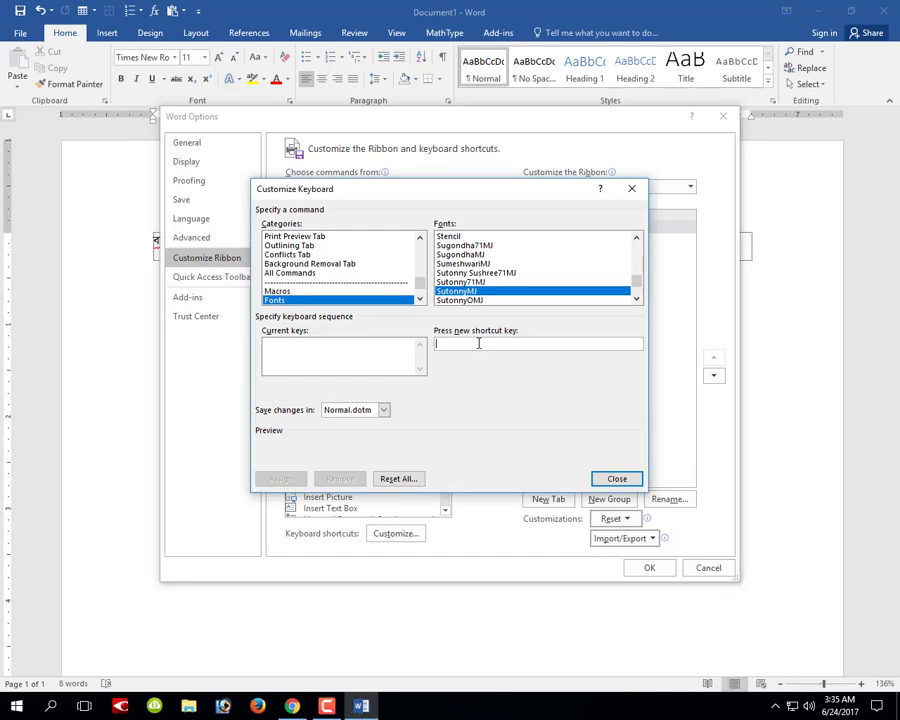
key("ctrl+KP_0")
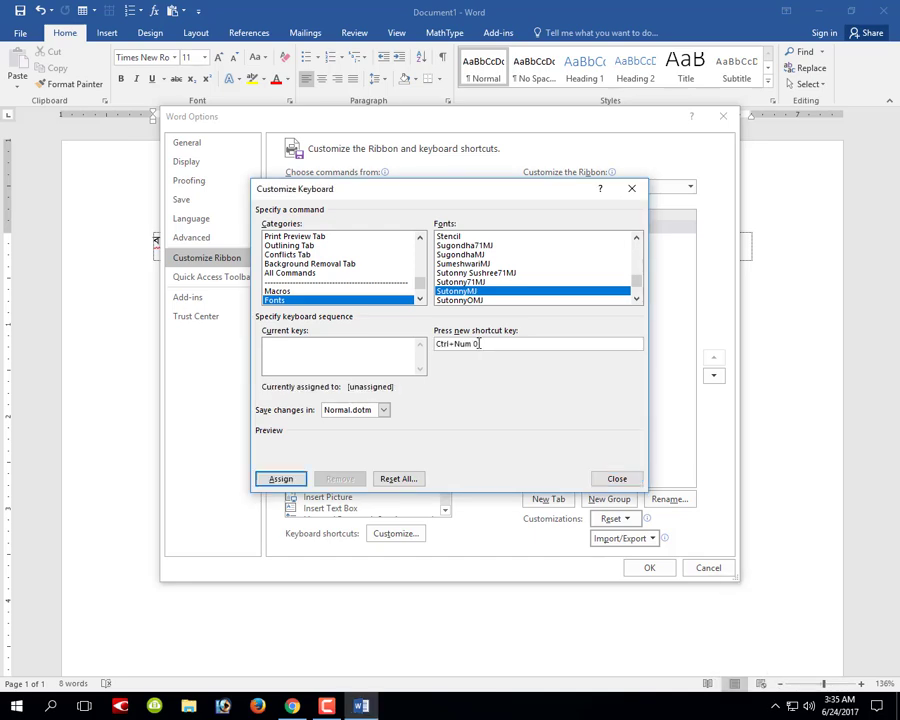
left_click(290, 484)
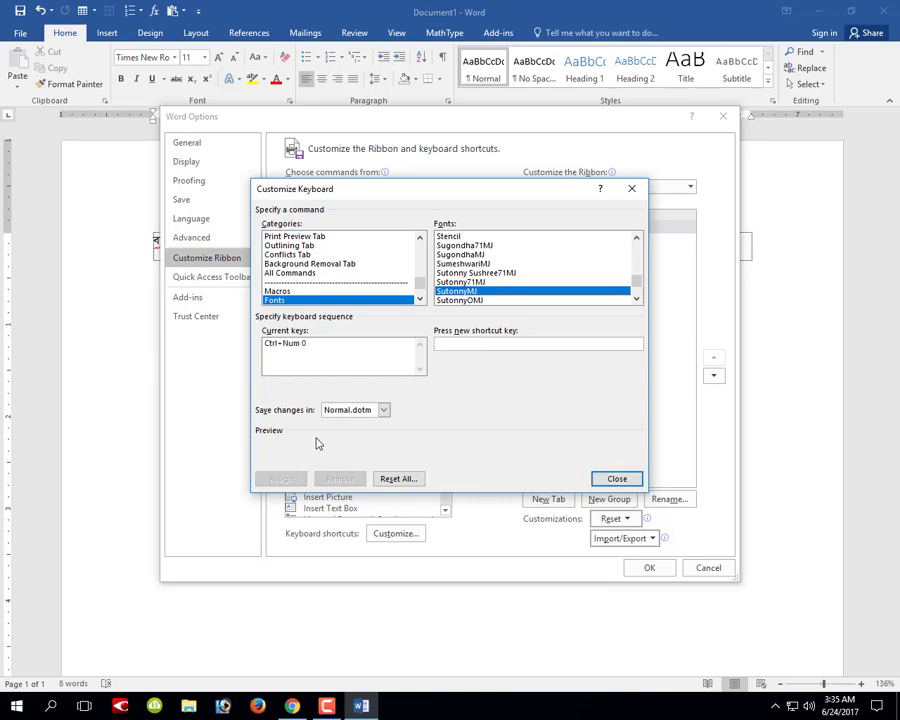
left_click(487, 266)
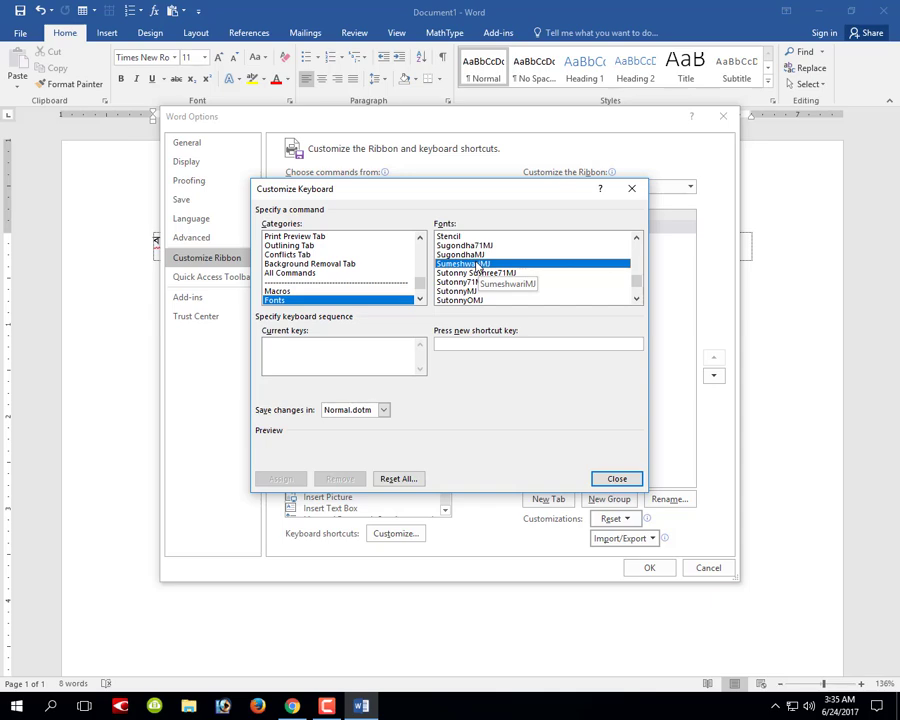
Step: Select Times New Roman, remove its old shortcut and assign Ctrl+Num 1 instead
key("Down")
key("Down")
key("Down")
key("Down")
key("Down")
key("Down")
key("Down")
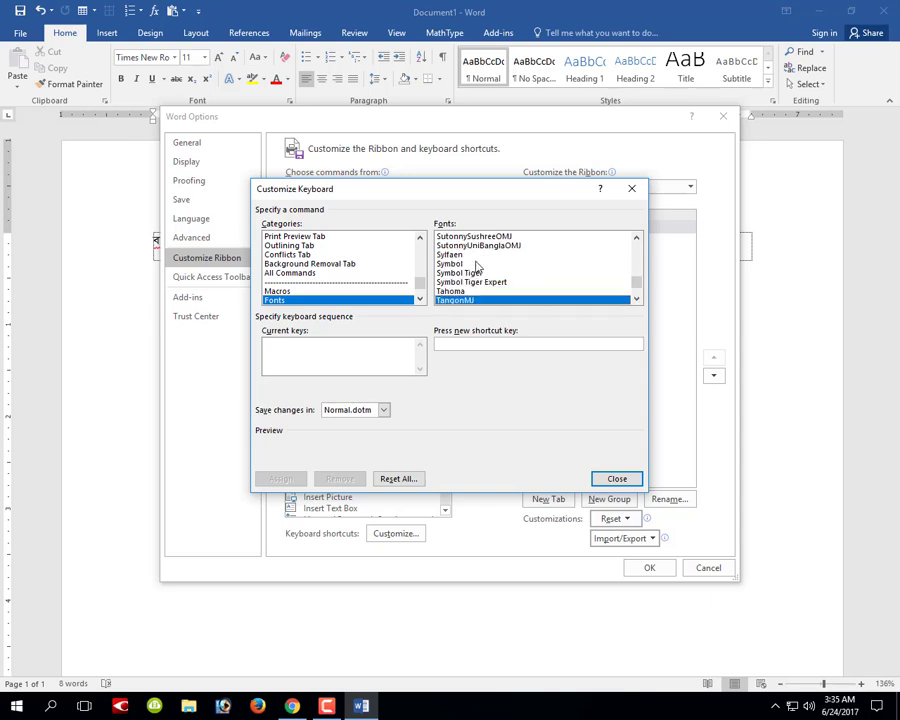
key("Down")
key("Down")
key("Down")
key("Down")
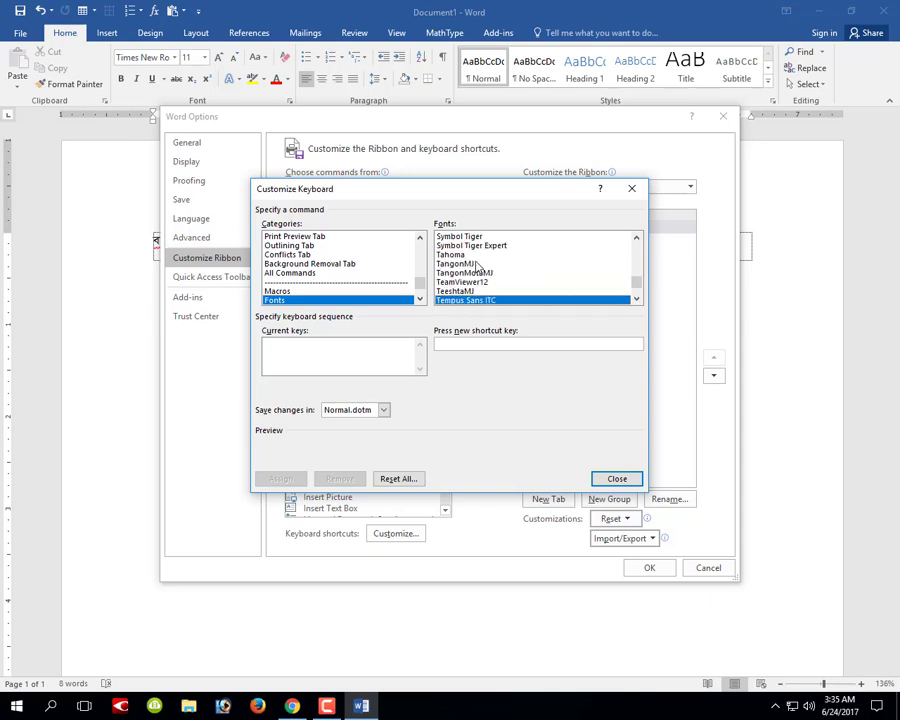
key("Down")
key("Down")
key("Down")
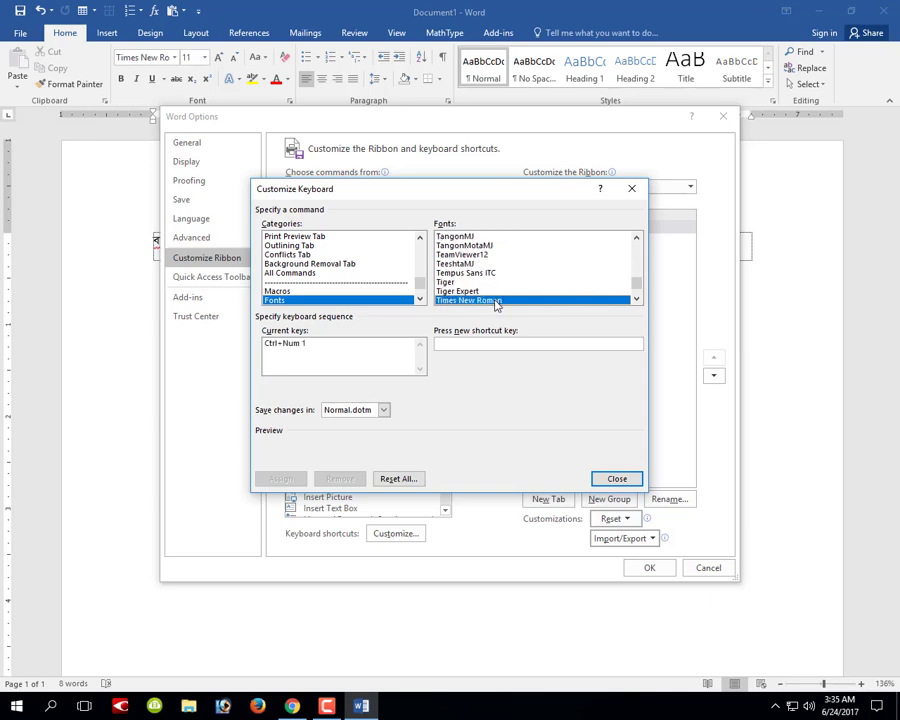
left_click(333, 344)
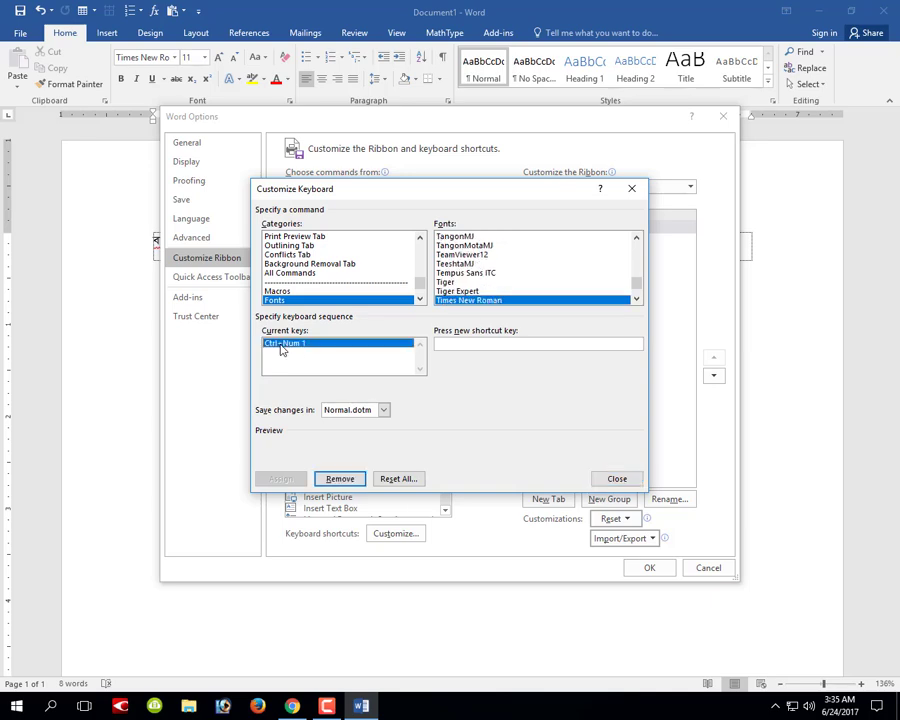
left_click(340, 479)
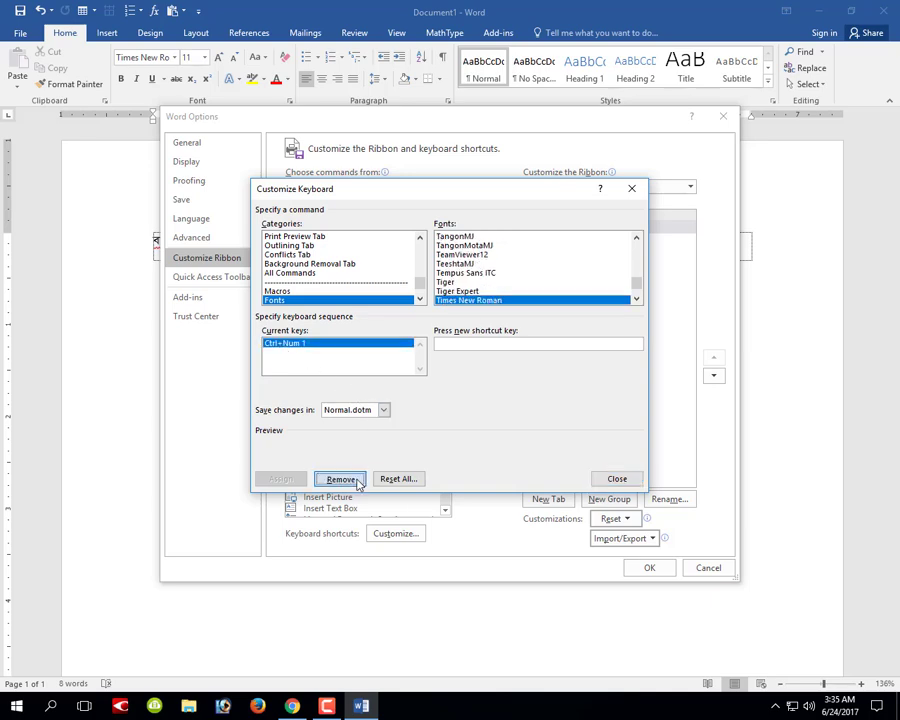
left_click(471, 343)
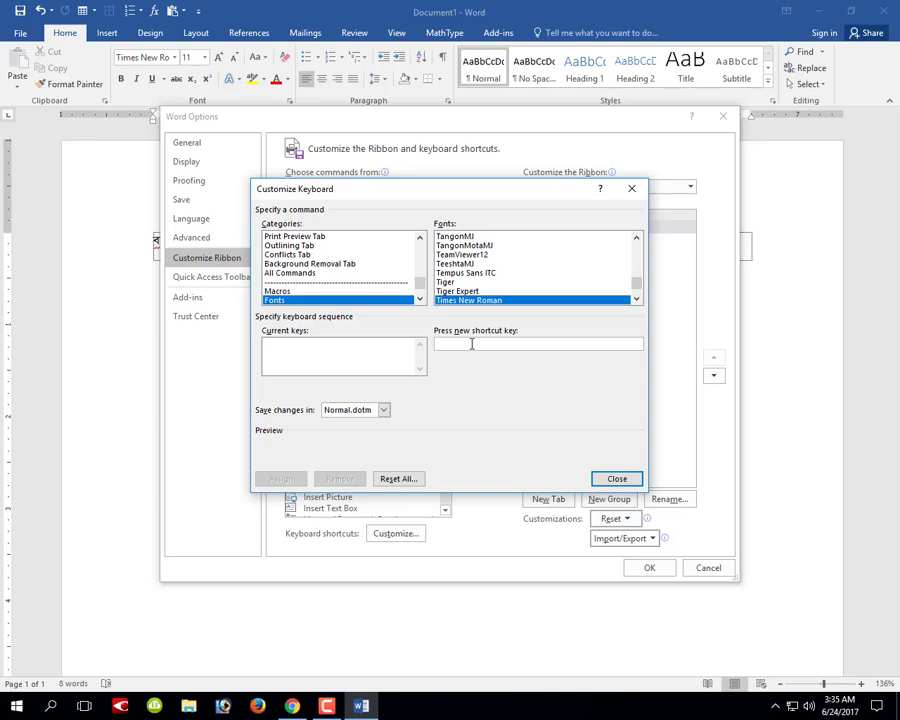
key("ctrl+KP_1")
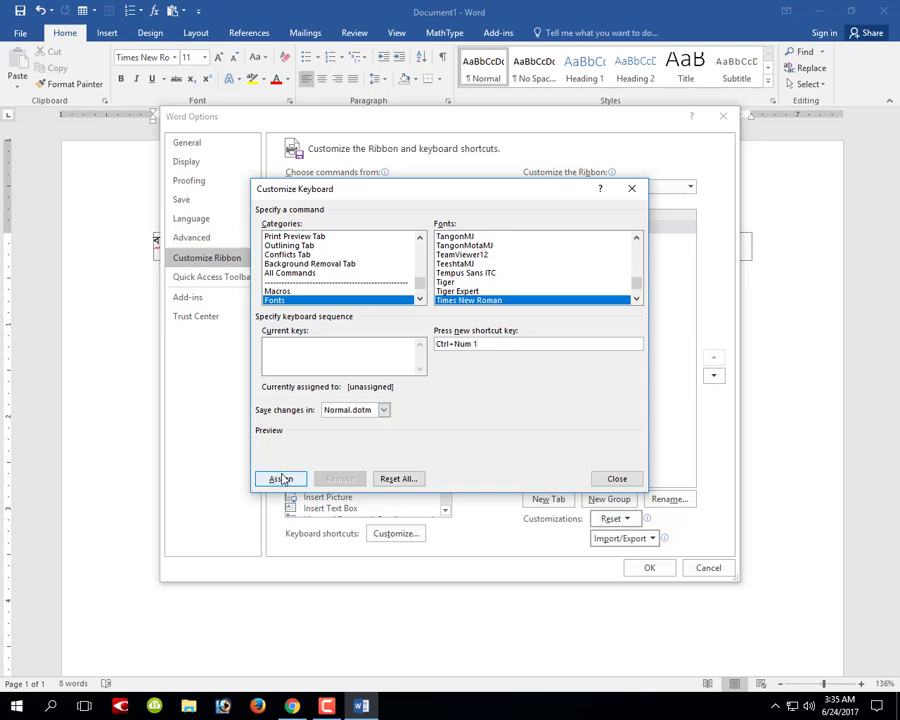
left_click(281, 478)
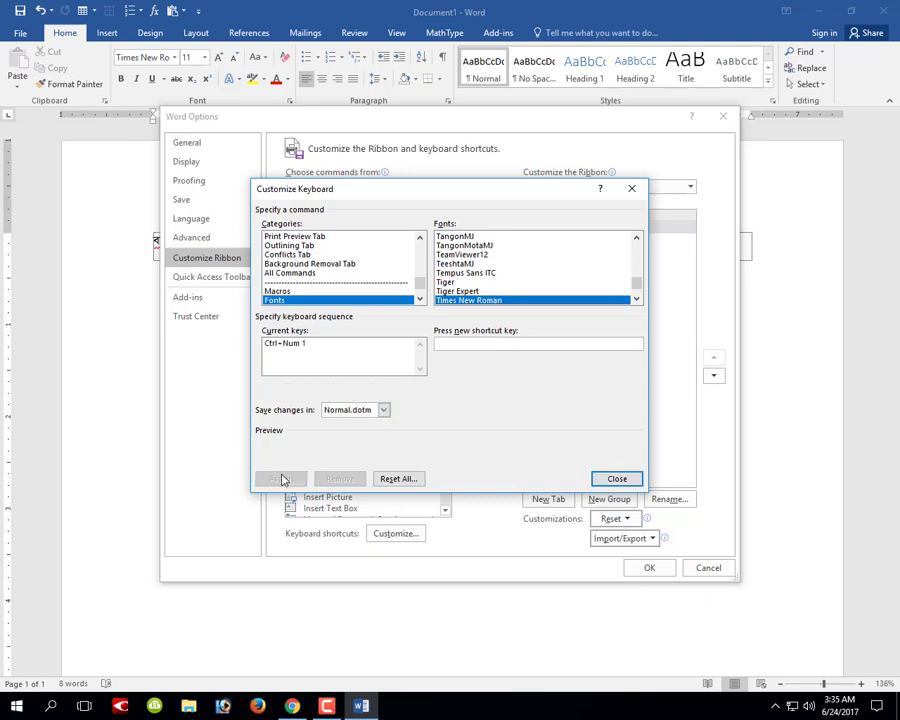
Step: Close Word Options, switch the typing font to SutonnyMJ by shortcut, and place the cursor after 'country.'
left_click(616, 480)
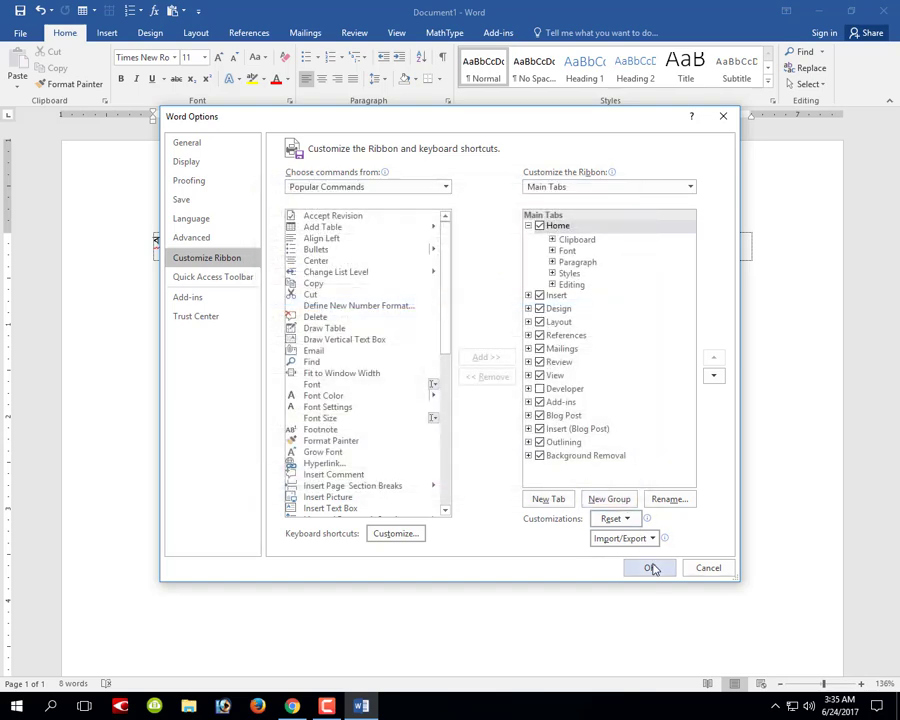
left_click(650, 567)
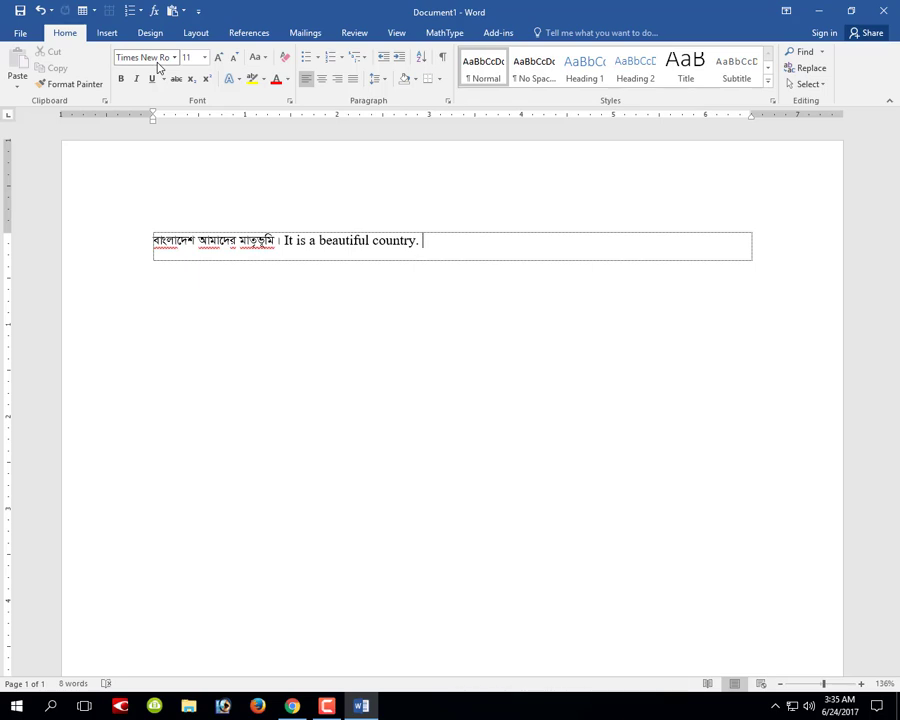
key("ctrl+alt+b")
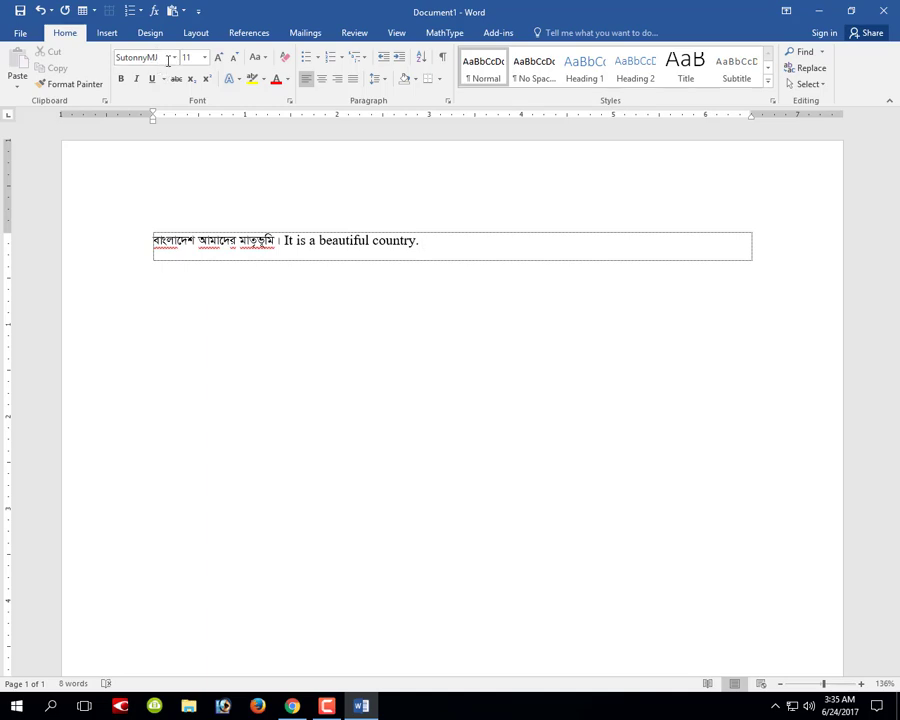
left_click(176, 59)
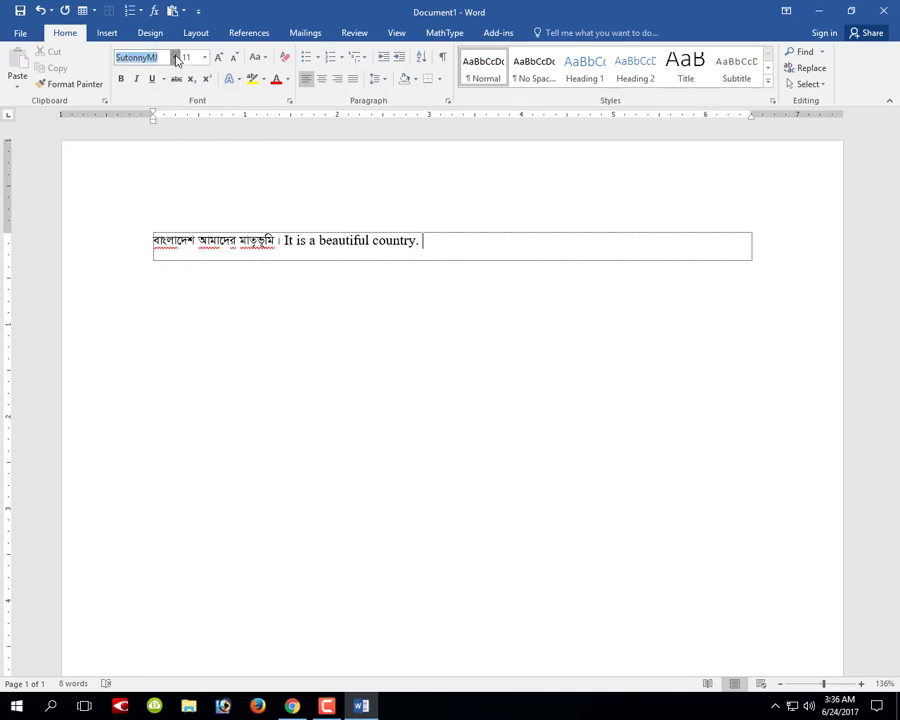
left_click(176, 59)
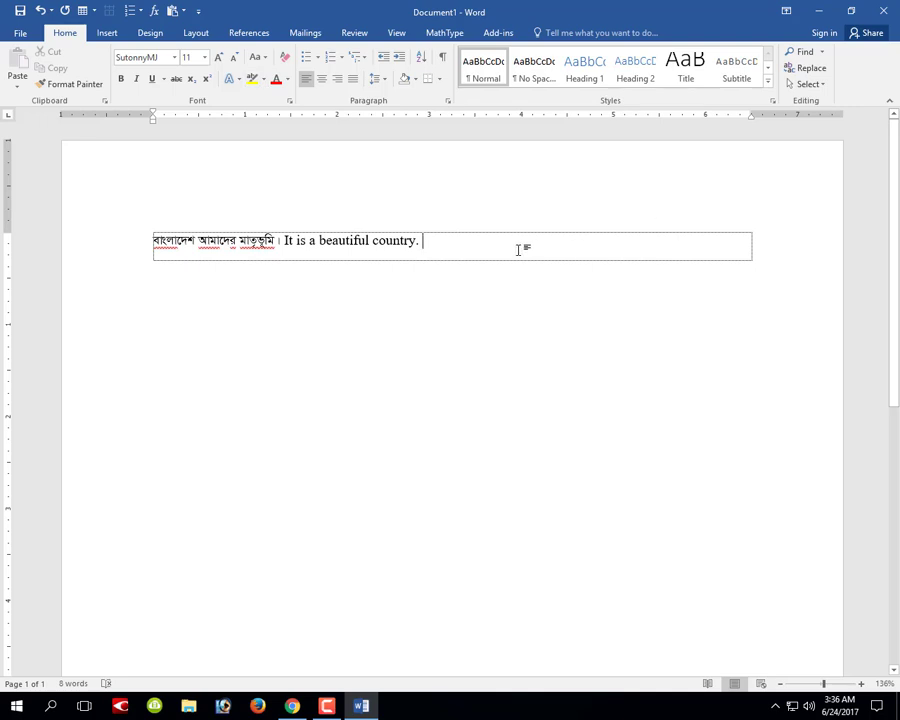
left_click(778, 705)
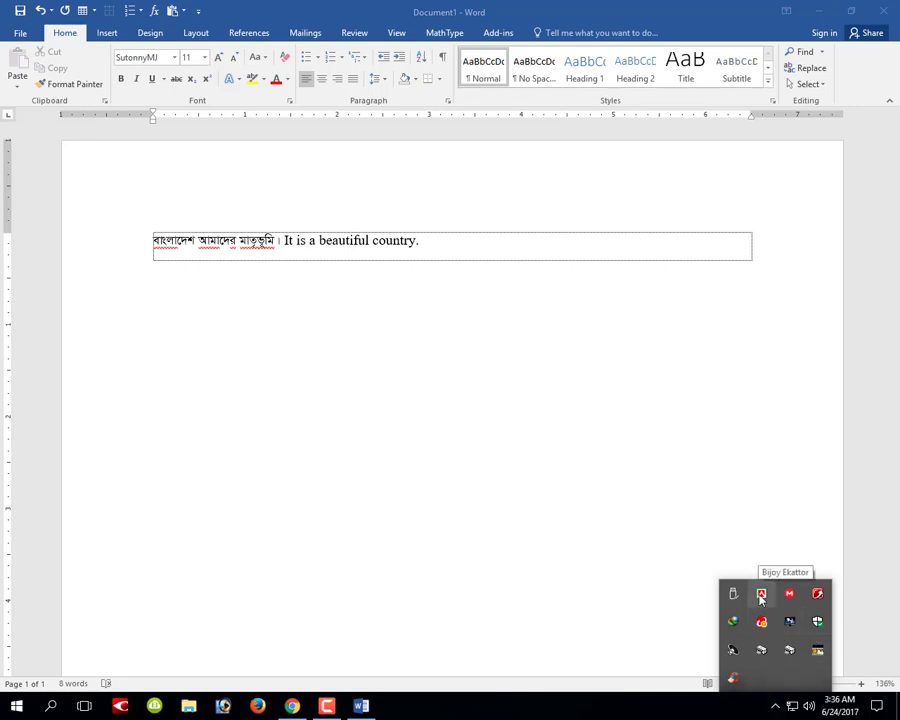
left_click(539, 235)
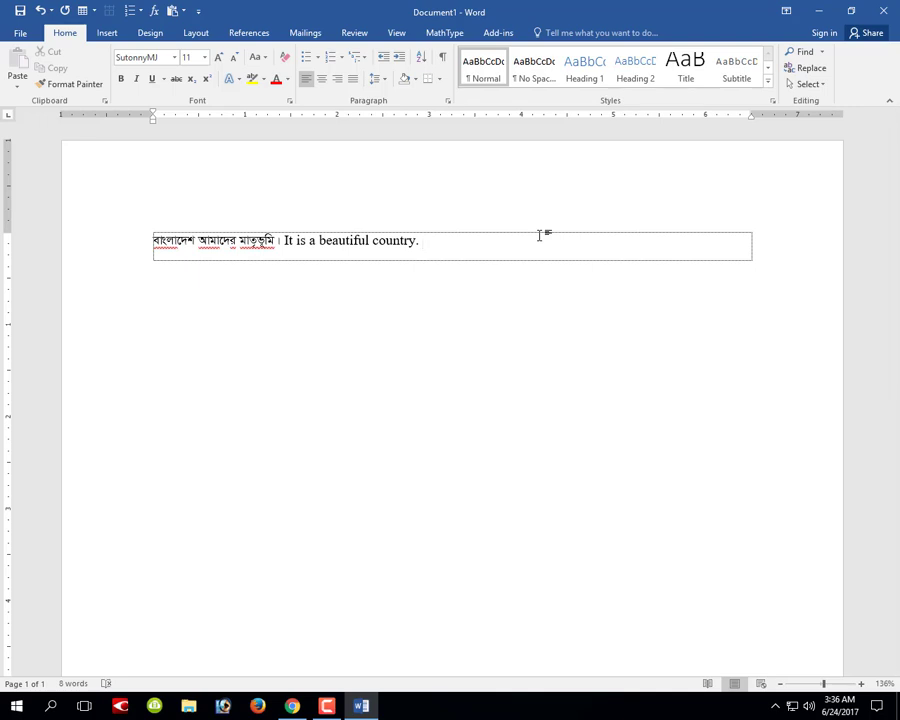
Step: Type the Bangla sentence 'আমি আমার দেশকে ভালবাসি ।' after 'country.' using the Bijoy keyboard
type("আমি আ")
type("মার দেশ")
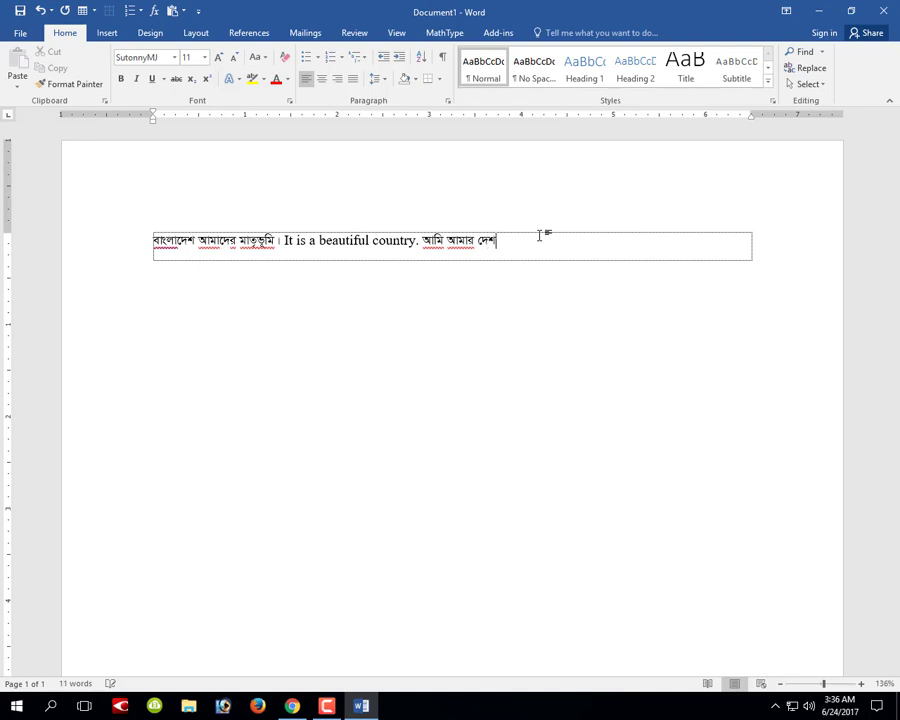
type("কে ভাল")
type("বাসি ।")
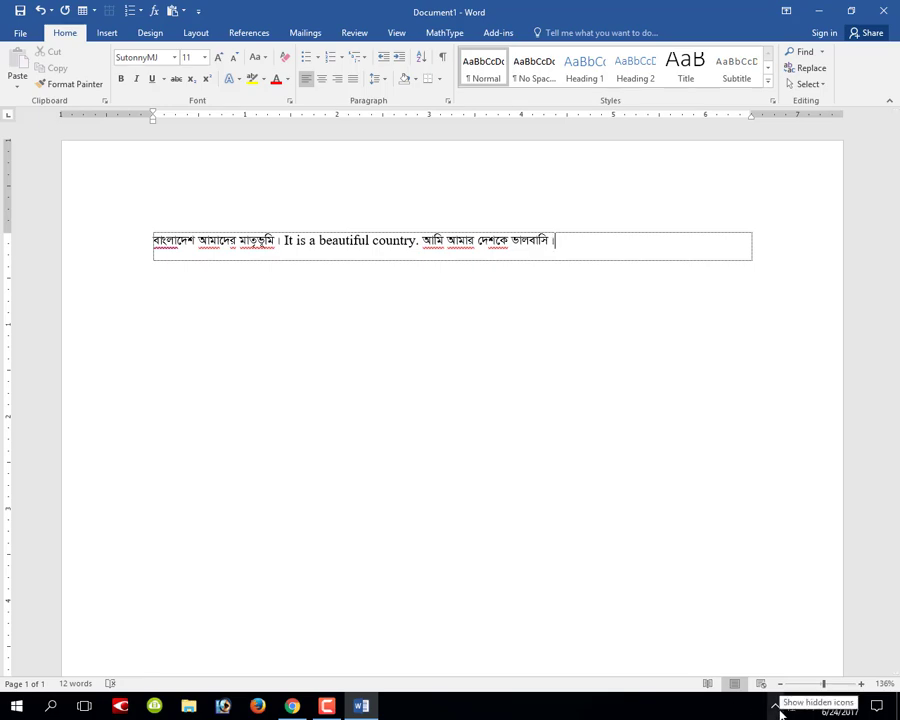
left_click(778, 707)
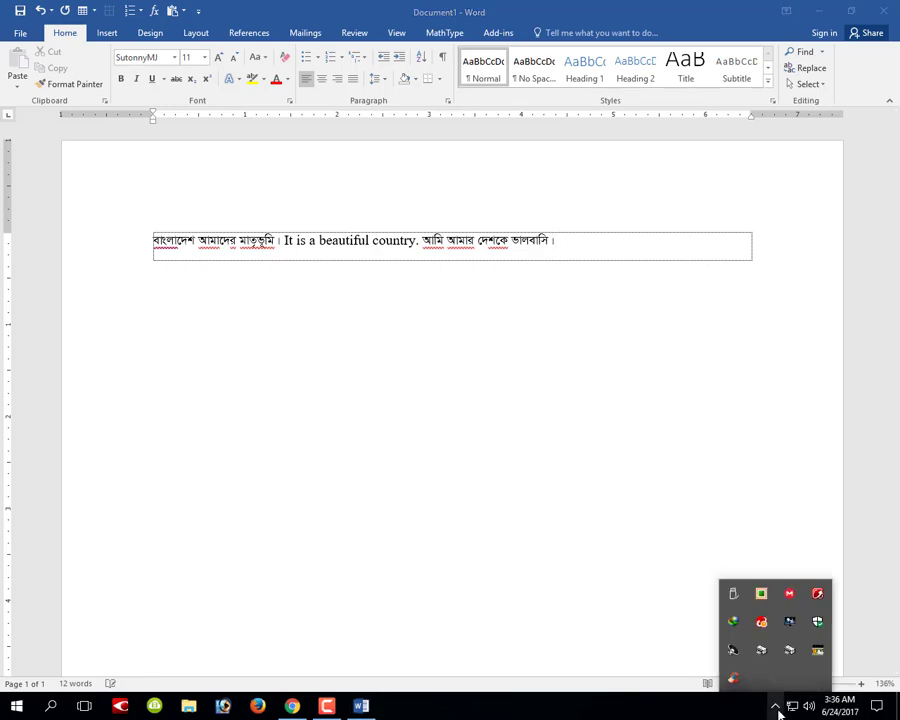
right_click(765, 596)
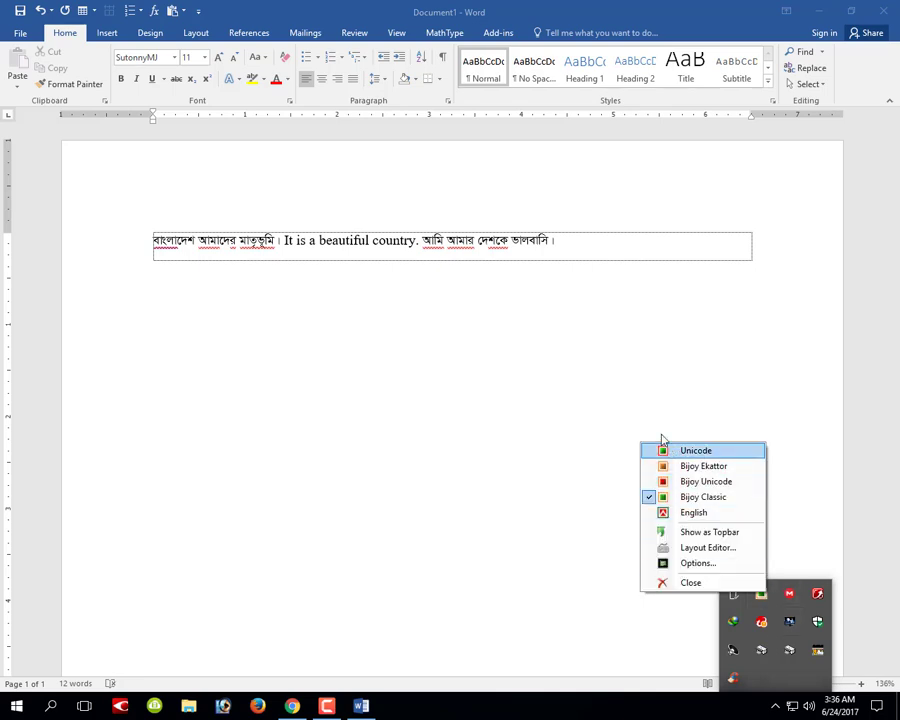
left_click(578, 245)
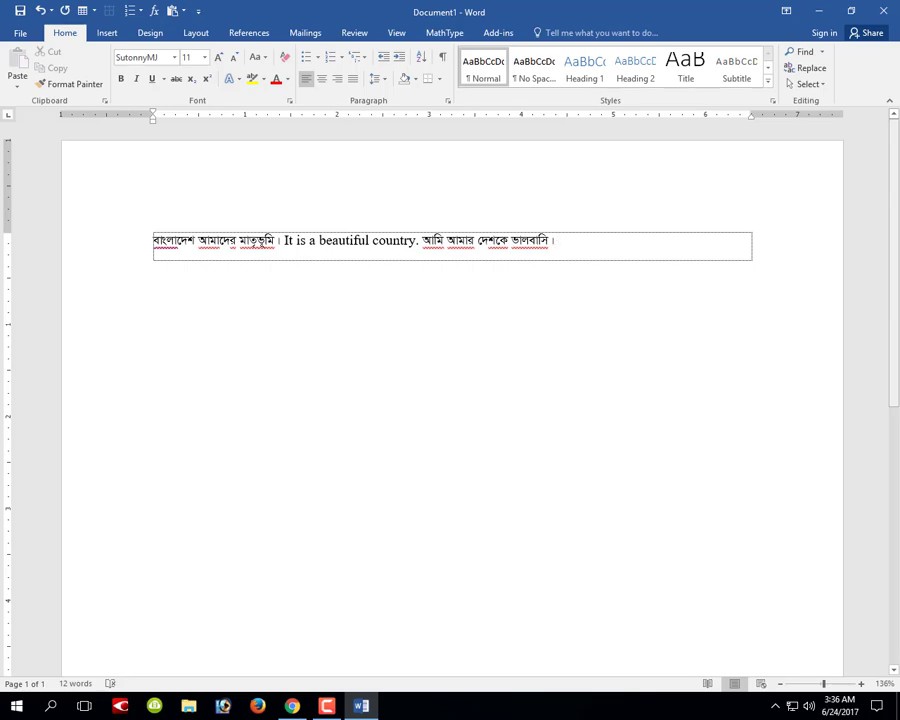
Step: Switch to Times New Roman, then select the whole line and set it back to SutonnyMJ
key("ctrl+alt+b")
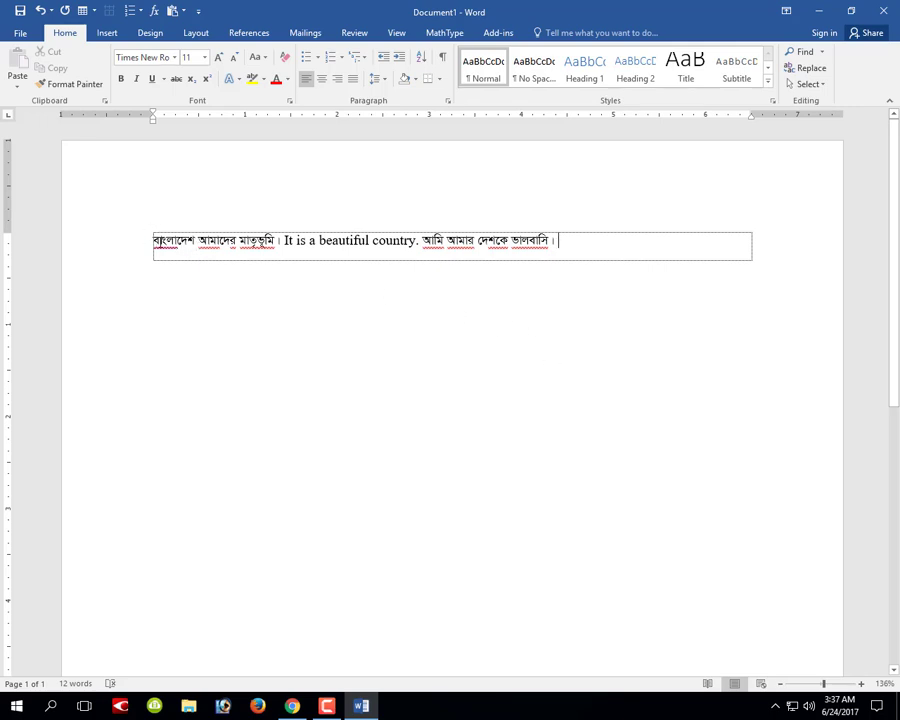
left_click_drag(155, 241, 680, 251)
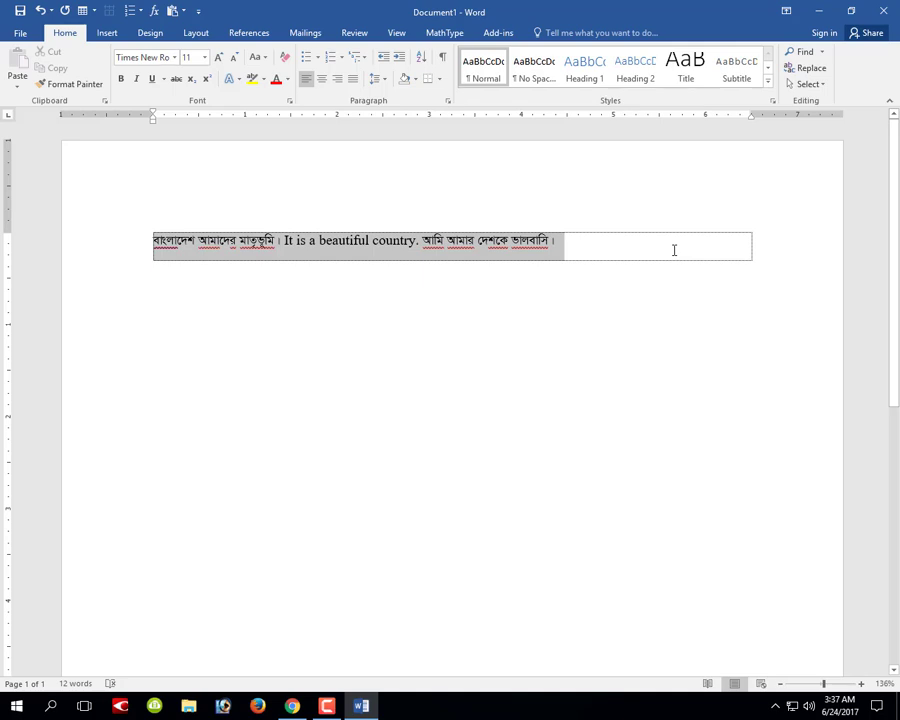
key("ctrl+v")
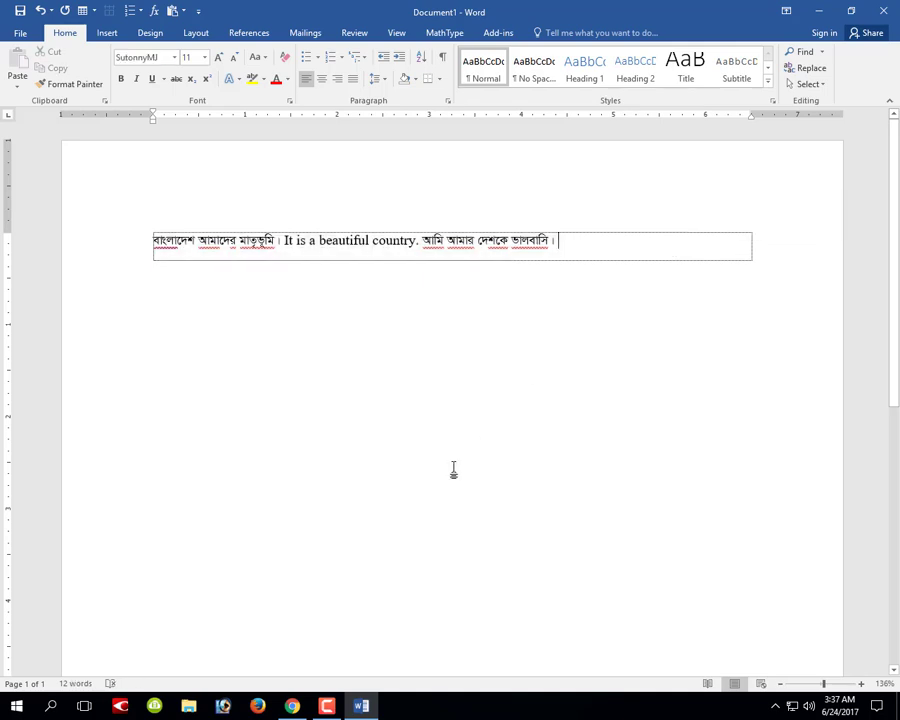
left_click(326, 705)
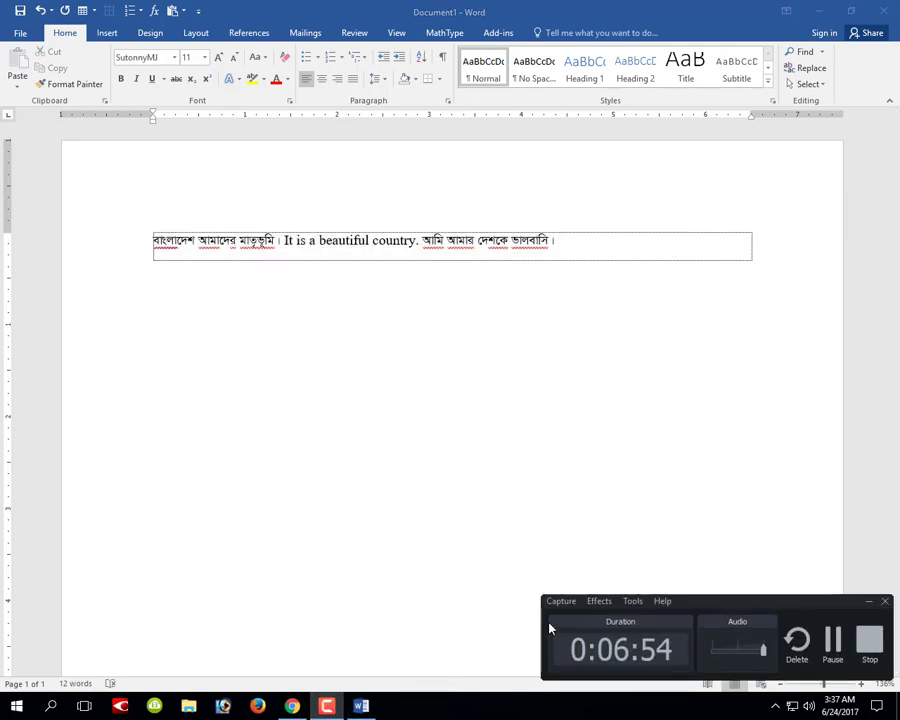